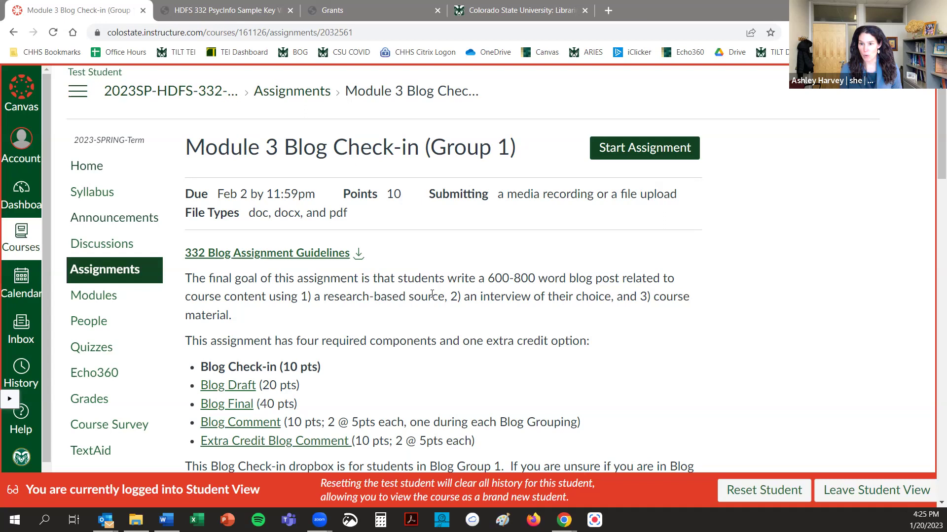
Step: Read through the Module 3 Blog Check-in assignment's components, upload requirements and linked resources
scroll(286, 254, "down", 1)
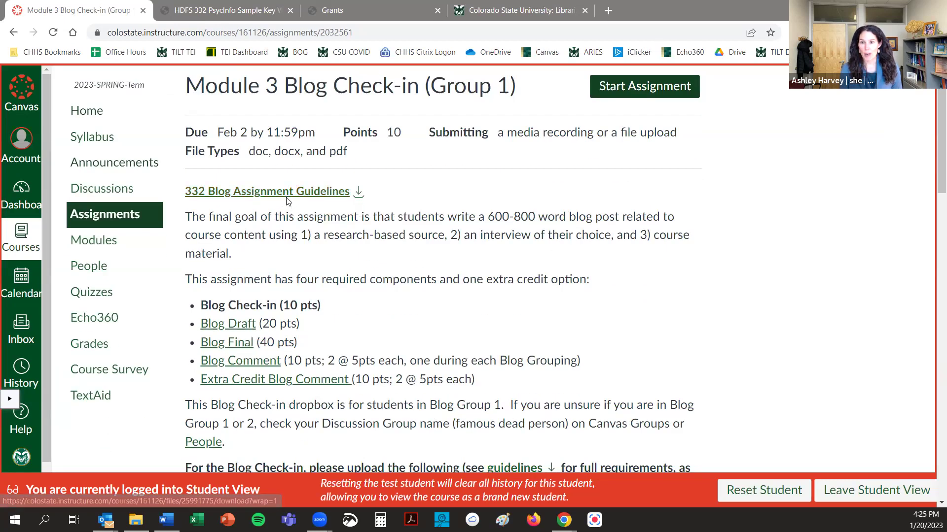
scroll(373, 209, "down", 1)
scroll(373, 209, "down", 1)
scroll(373, 209, "down", 1)
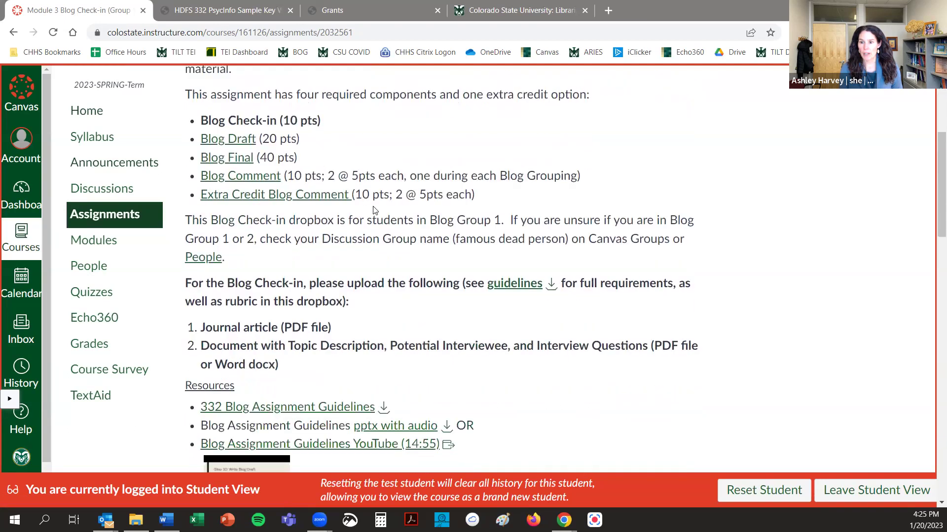
scroll(374, 210, "down", 1)
scroll(224, 239, "down", 1)
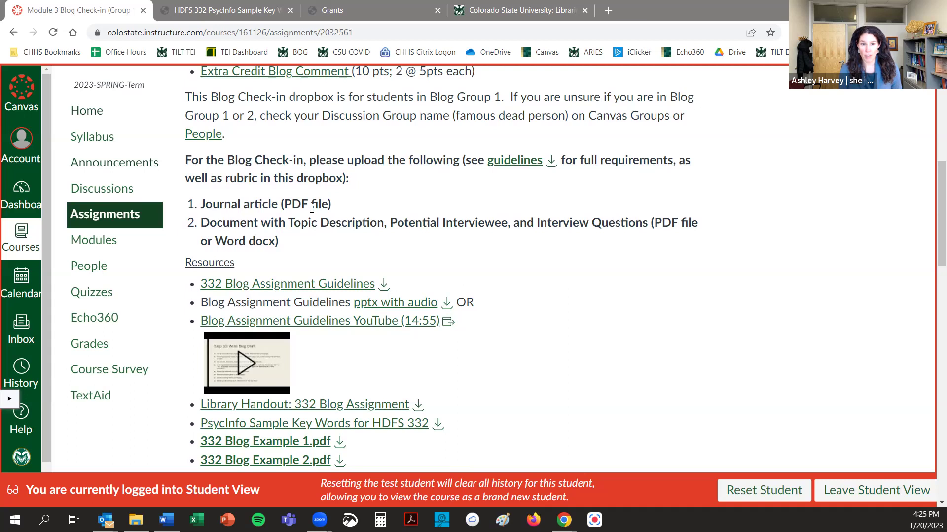
scroll(312, 209, "down", 1)
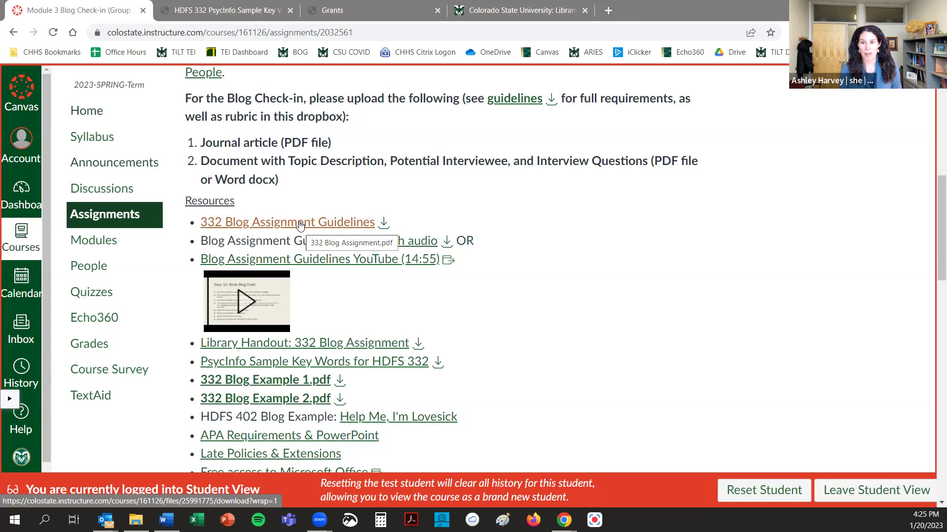
scroll(300, 225, "down", 1)
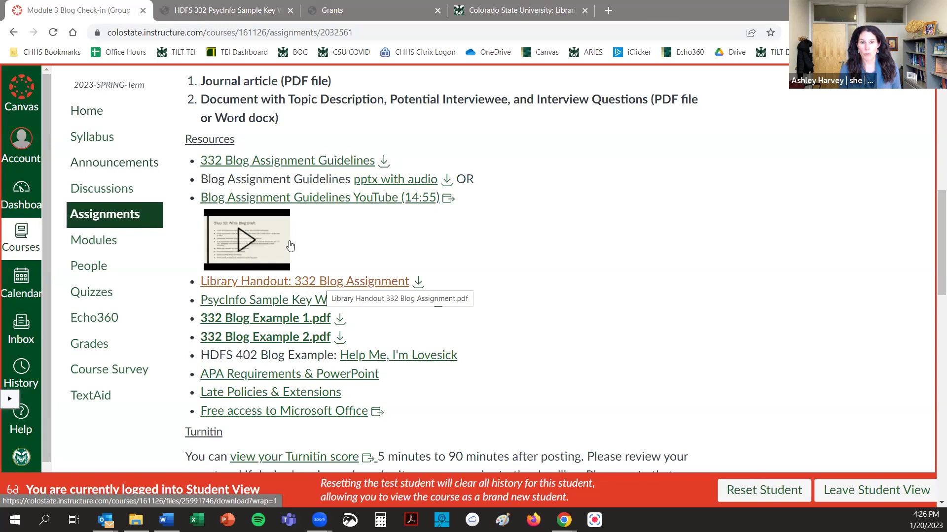
Step: Look over the library handout from its general search strategies through the article-finding and search preparation sections
left_click(233, 12)
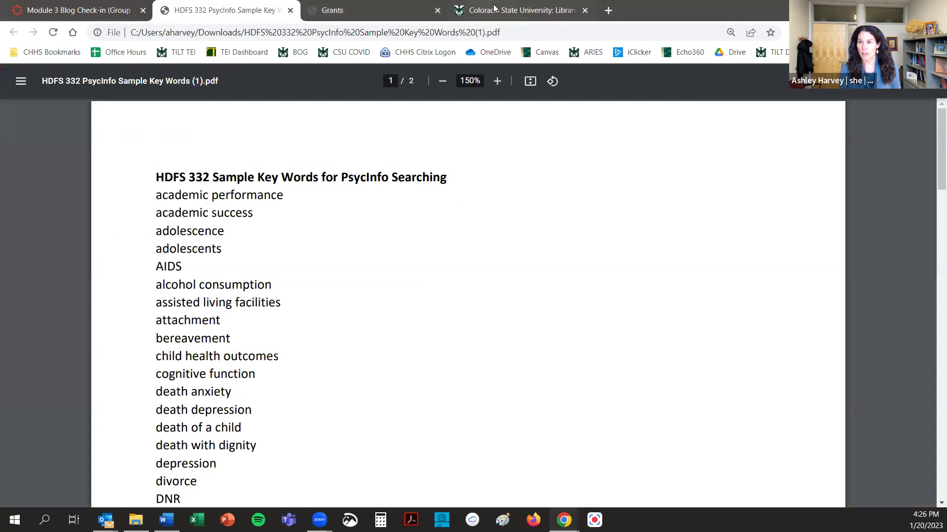
left_click(517, 9)
left_click(374, 10)
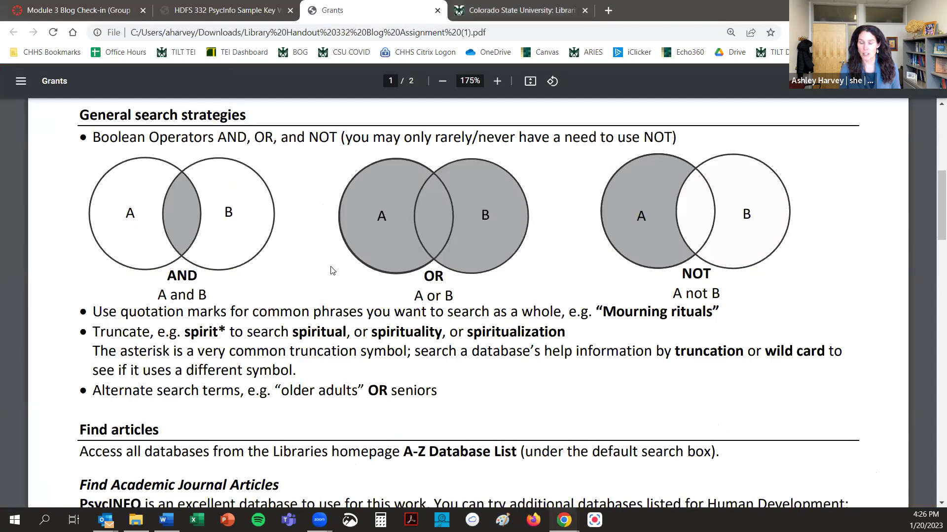
scroll(331, 270, "down", 4)
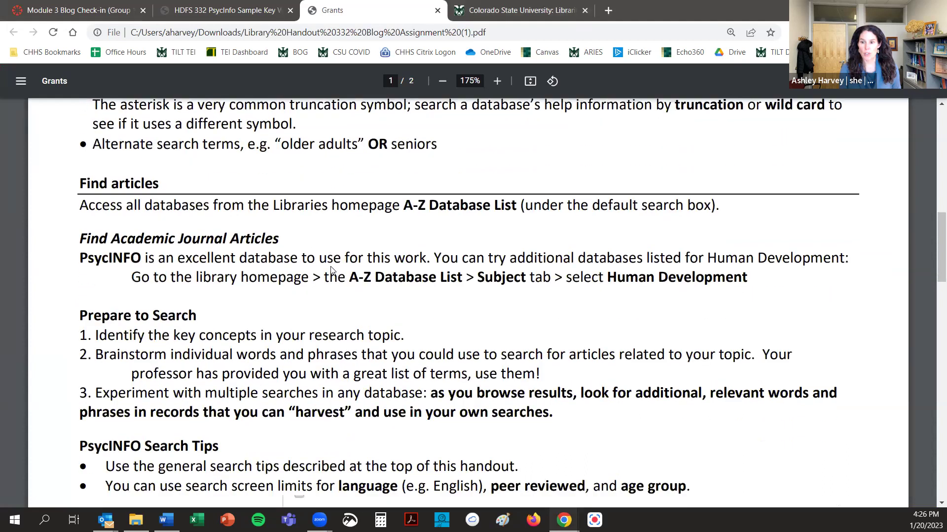
scroll(331, 270, "down", 4)
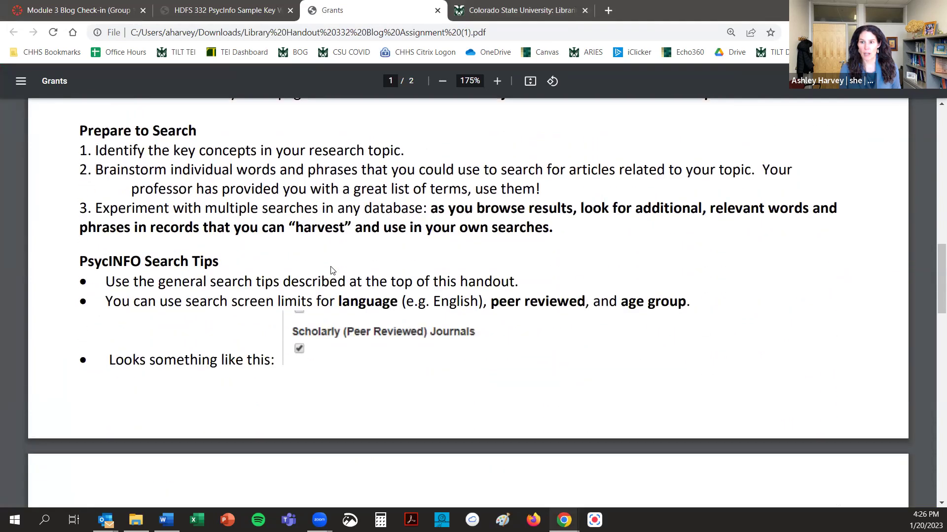
Step: Return to the assignment's resources and examine the PsycInfo sample key words list for HDFS 332
left_click(119, 14)
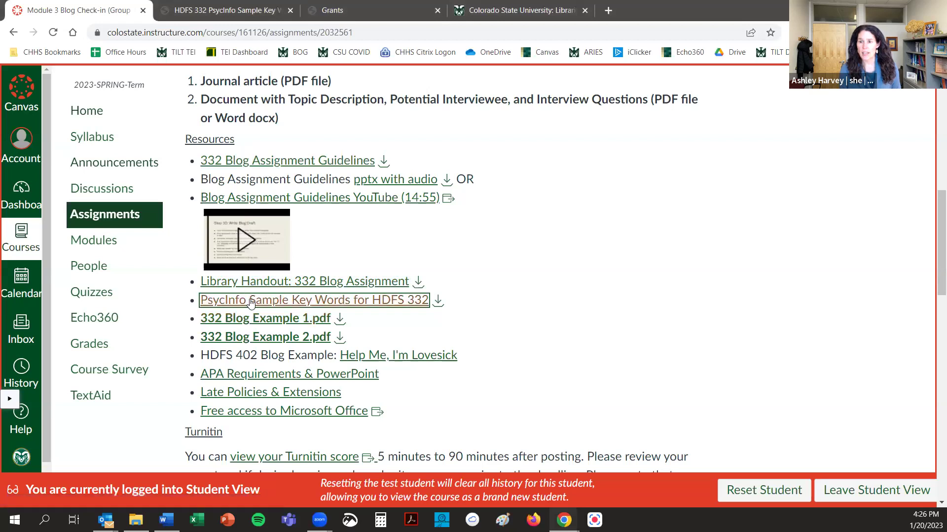
left_click(250, 301)
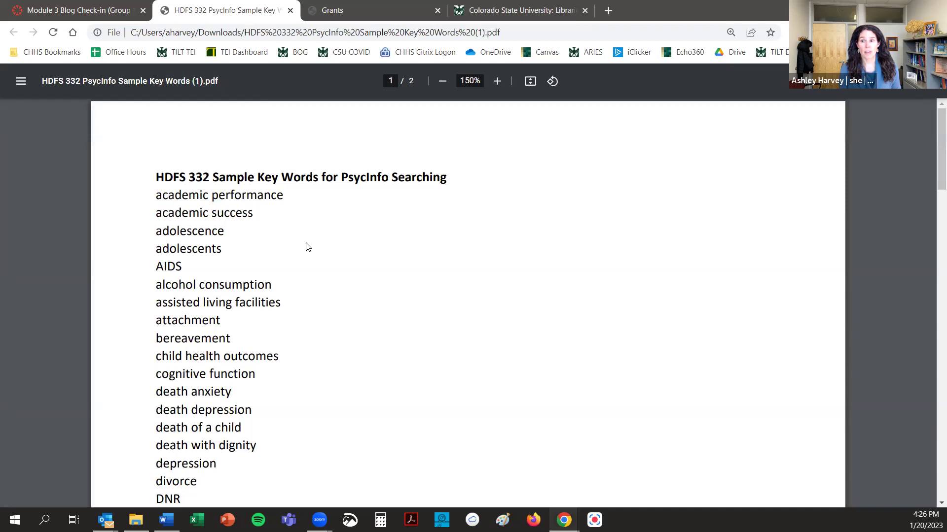
scroll(306, 247, "down", 1)
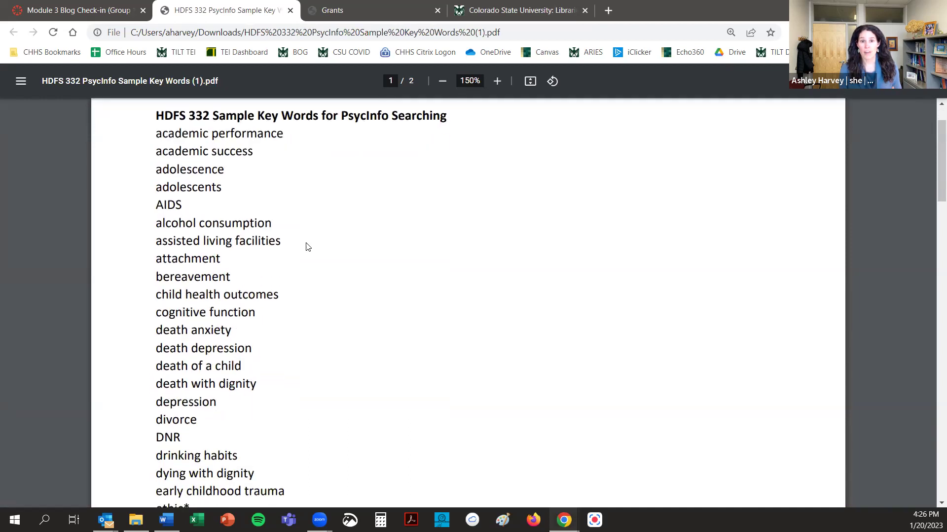
scroll(306, 246, "down", 4)
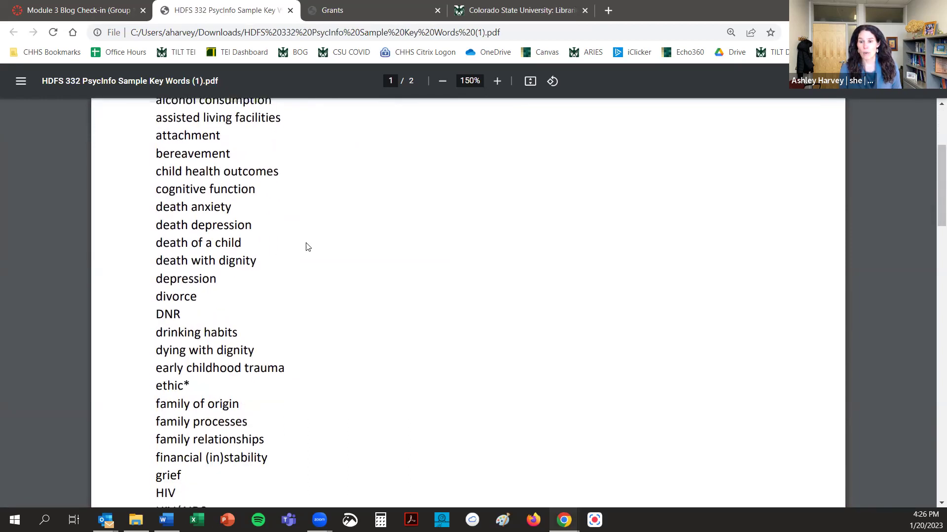
scroll(307, 249, "down", 2)
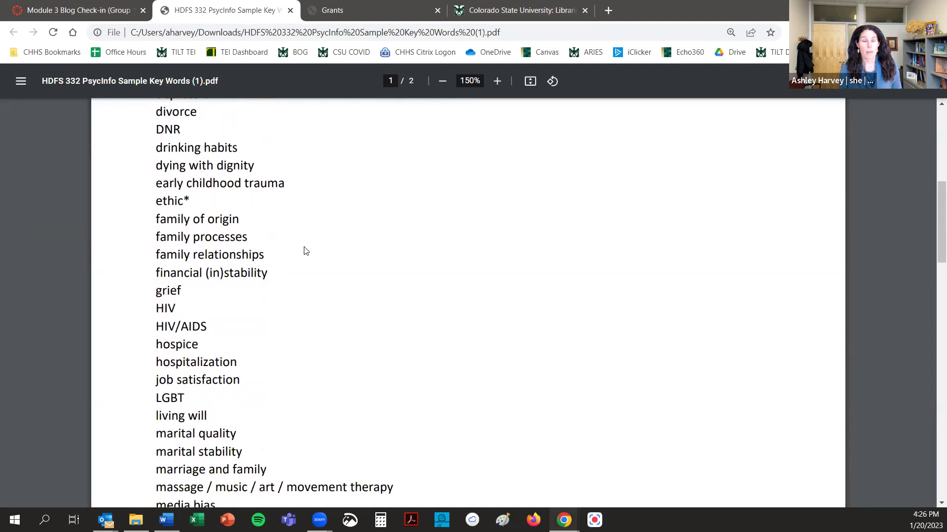
scroll(303, 251, "up", 4)
Step: Review the library handout's off-campus access, Boolean operators, PsycINFO search tips and example search
left_click(336, 15)
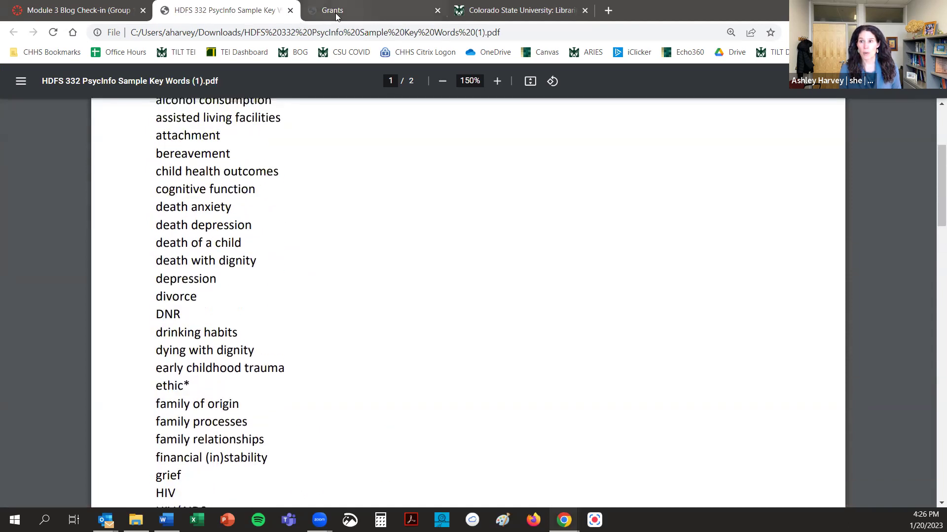
scroll(332, 215, "up", 8)
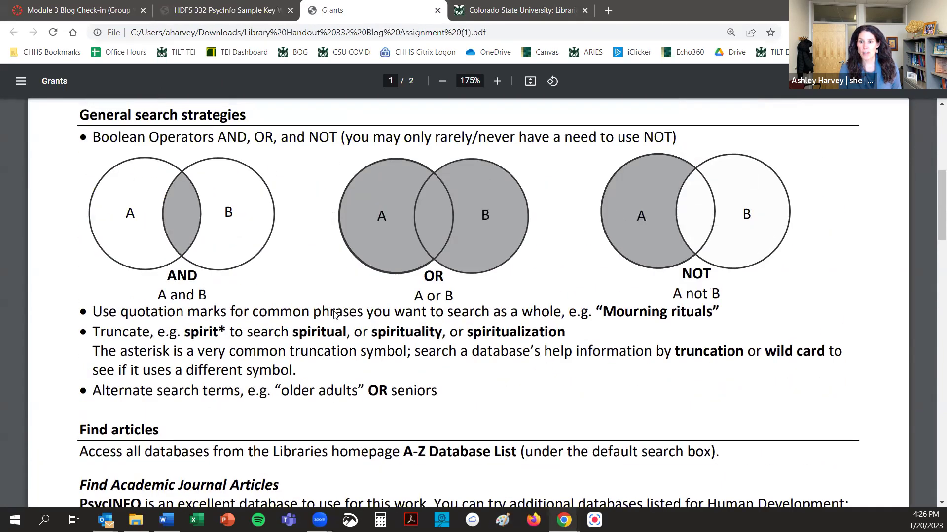
scroll(256, 335, "up", 1)
scroll(293, 279, "up", 2)
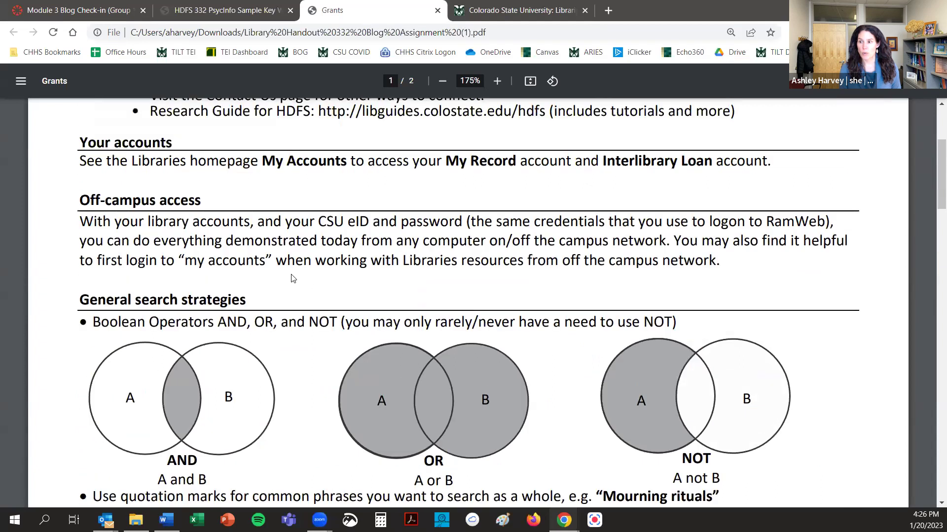
scroll(602, 393, "down", 1)
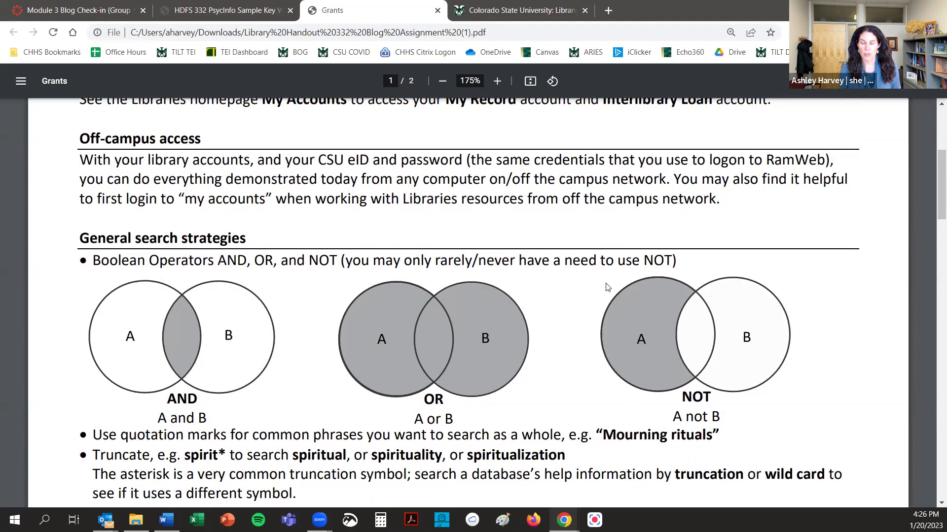
scroll(607, 287, "down", 5)
scroll(607, 287, "down", 13)
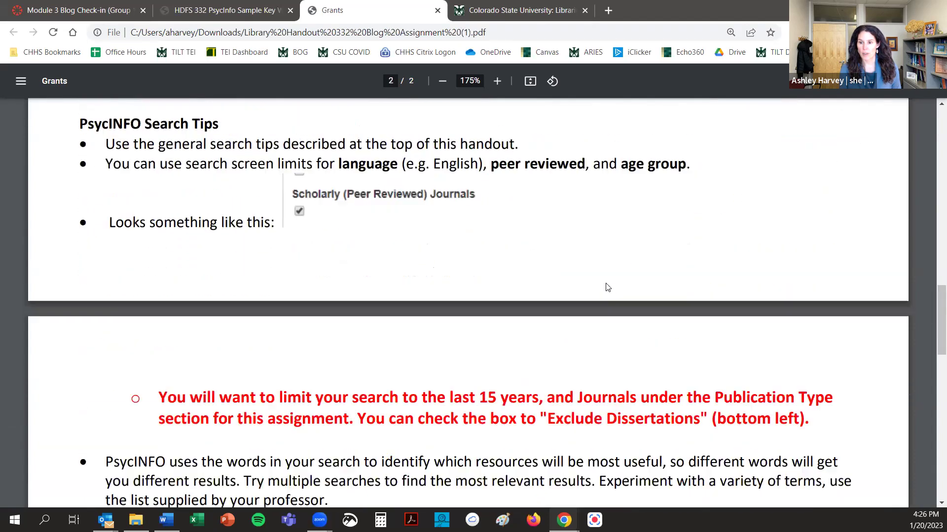
scroll(607, 287, "down", 2)
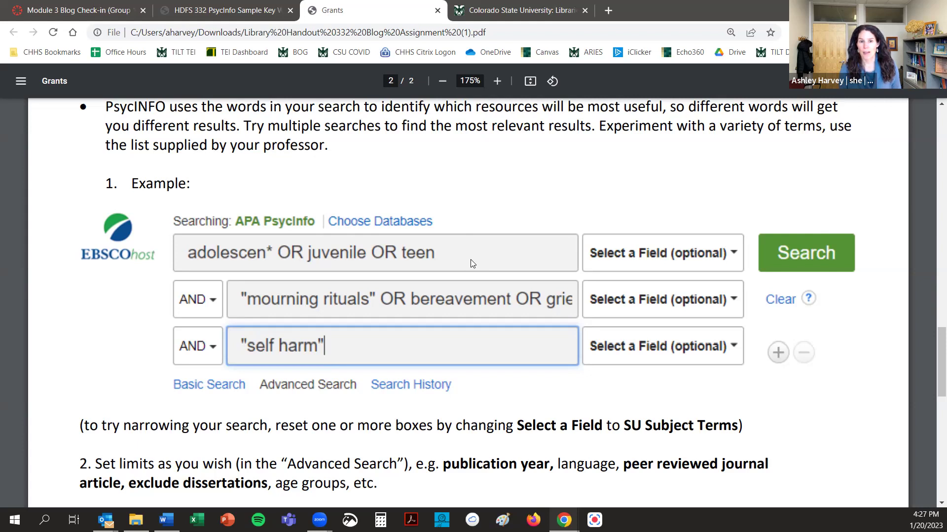
Step: Open the A-Z Database List from the Colorado State University Libraries homepage and show databases starting with P
left_click(527, 11)
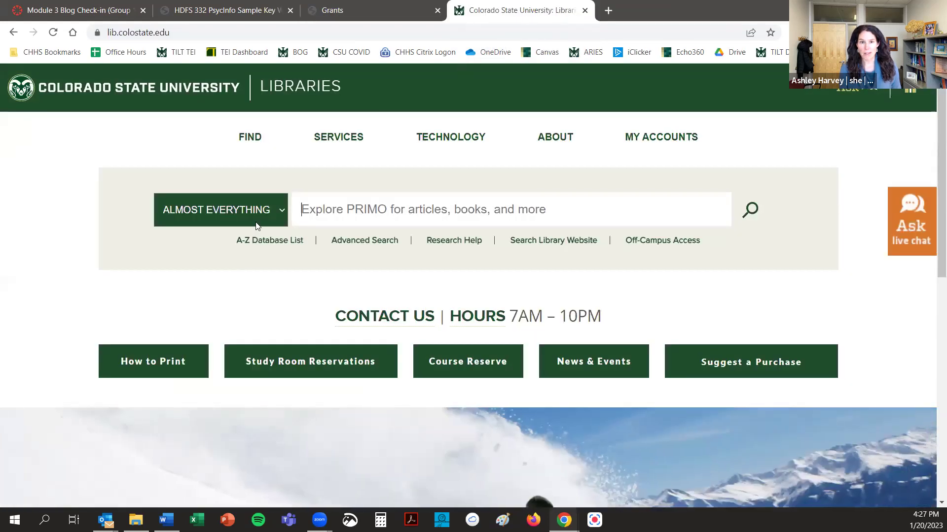
left_click(263, 242)
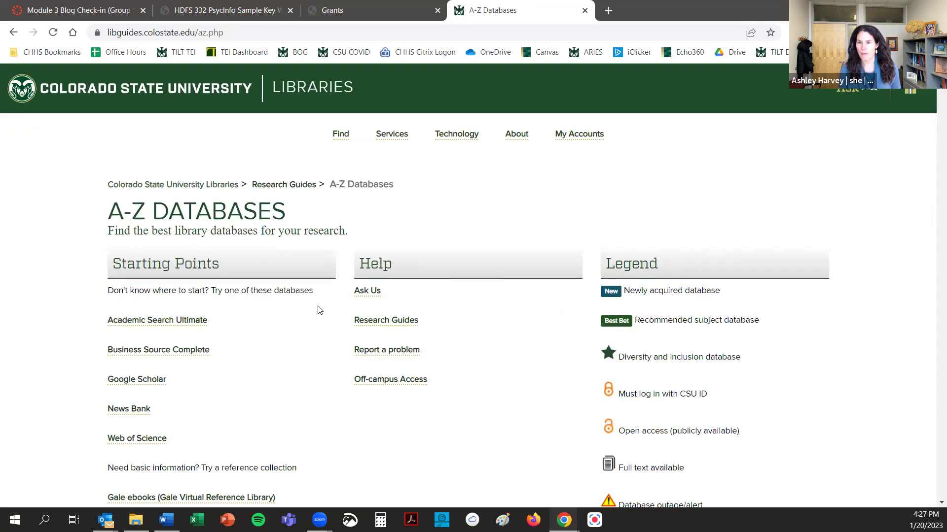
scroll(318, 305, "down", 3)
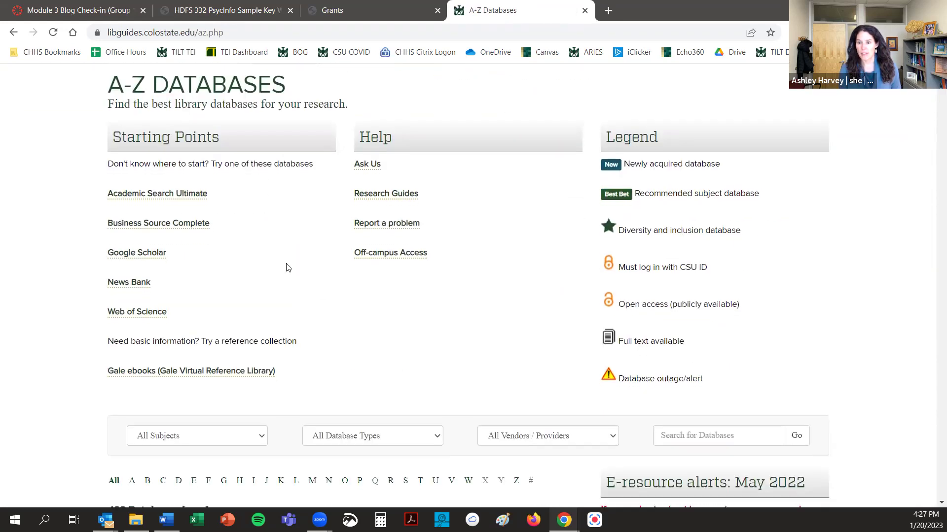
scroll(306, 296, "down", 1)
left_click(361, 424)
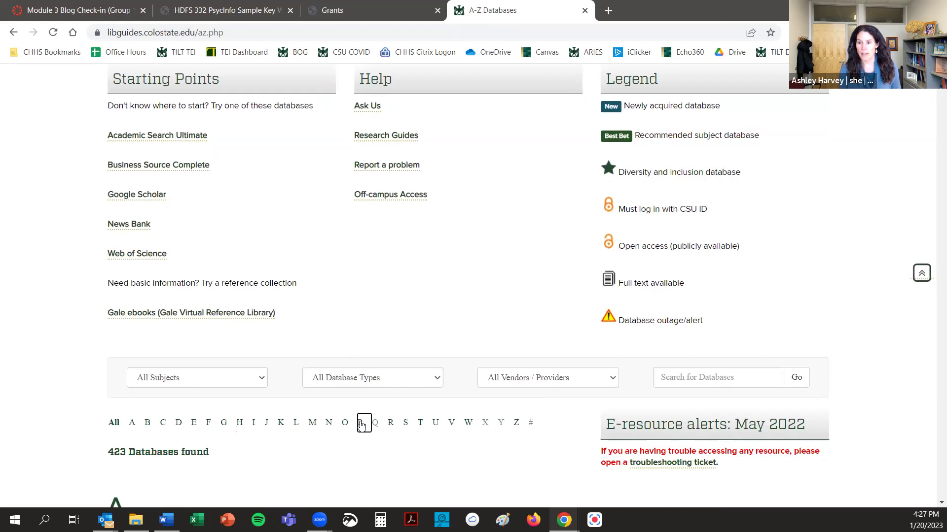
Step: Find PsycINFO among the P databases and open its EBSCOhost advanced search
scroll(158, 272, "down", 5)
scroll(158, 271, "down", 15)
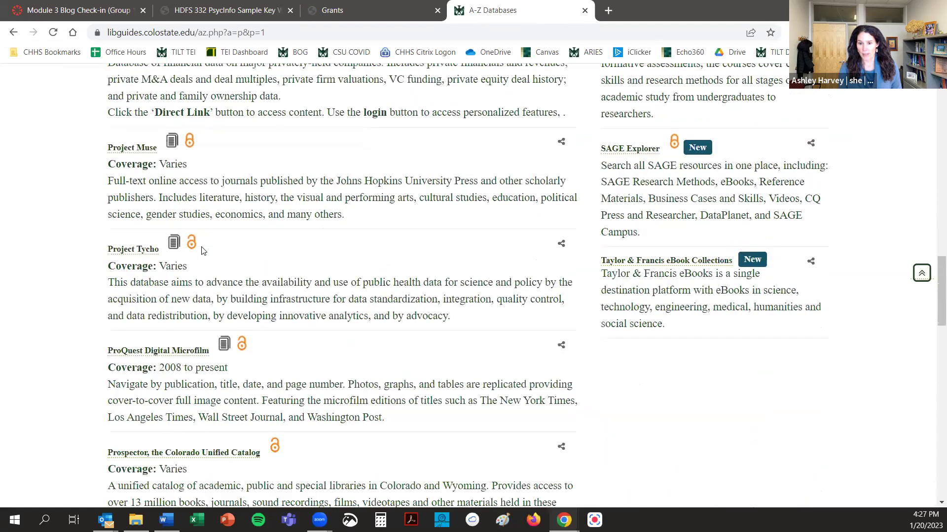
scroll(201, 251, "down", 9)
scroll(202, 251, "down", 5)
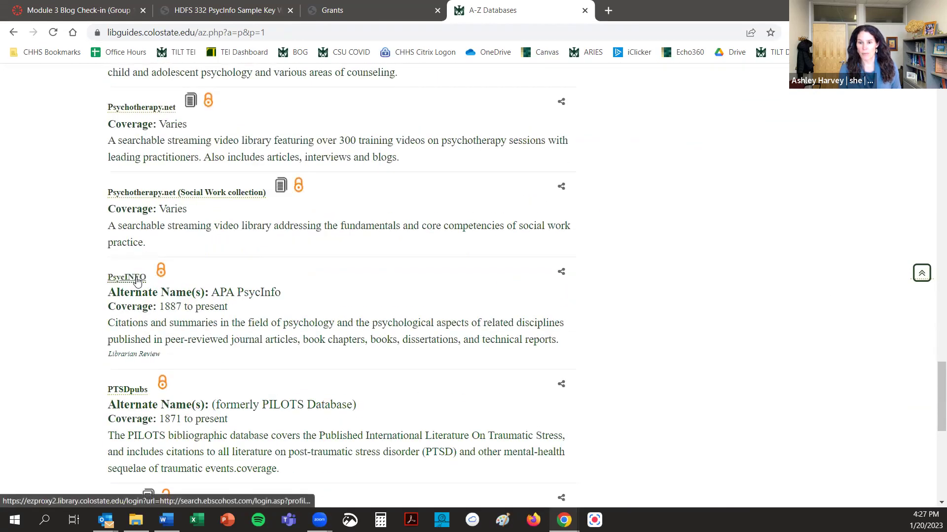
left_click(140, 279)
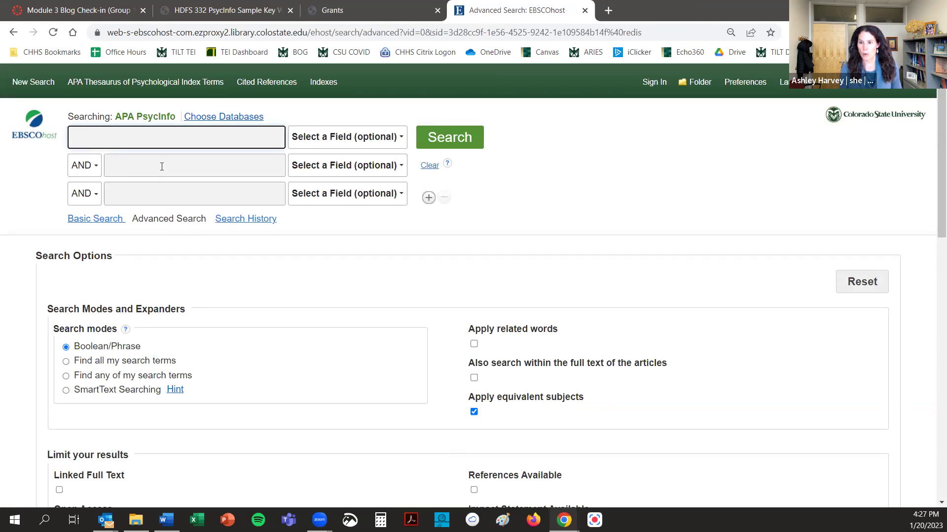
Step: Look over the advanced search options and enter "grief OR bereavement" as the first search row's terms
scroll(452, 347, "down", 1)
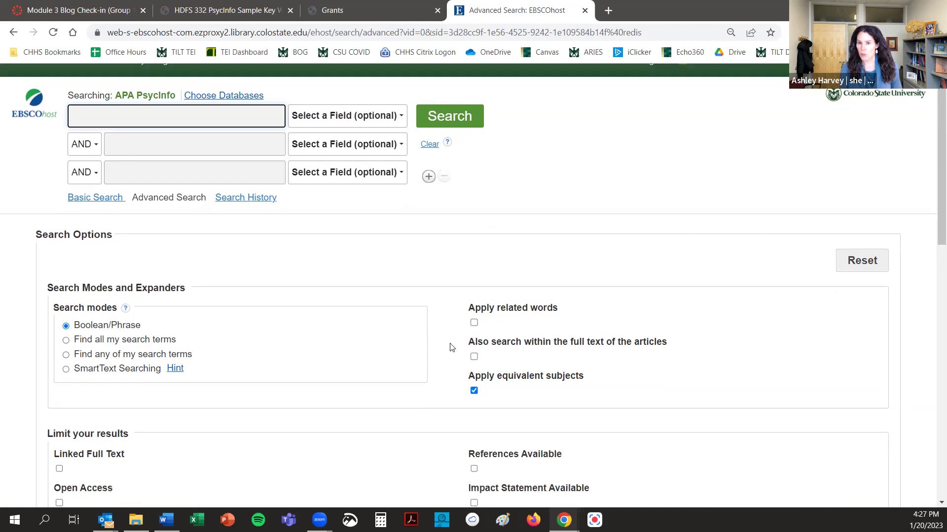
scroll(451, 347, "down", 5)
scroll(452, 348, "up", 5)
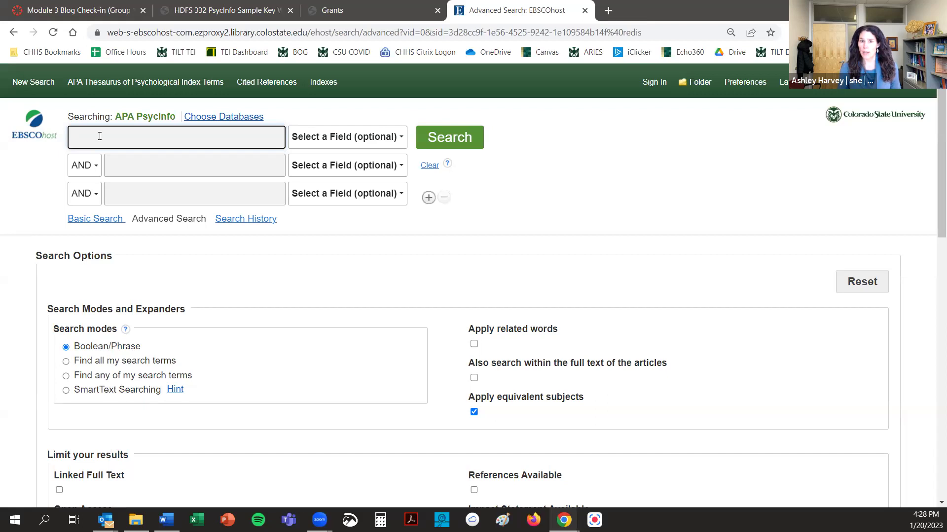
type("\"")
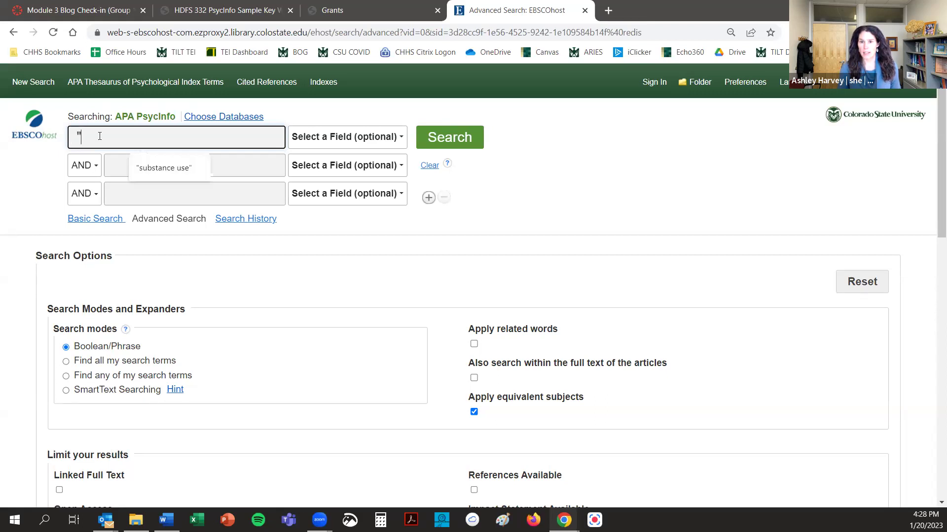
key("BackSpace")
type("grief OR")
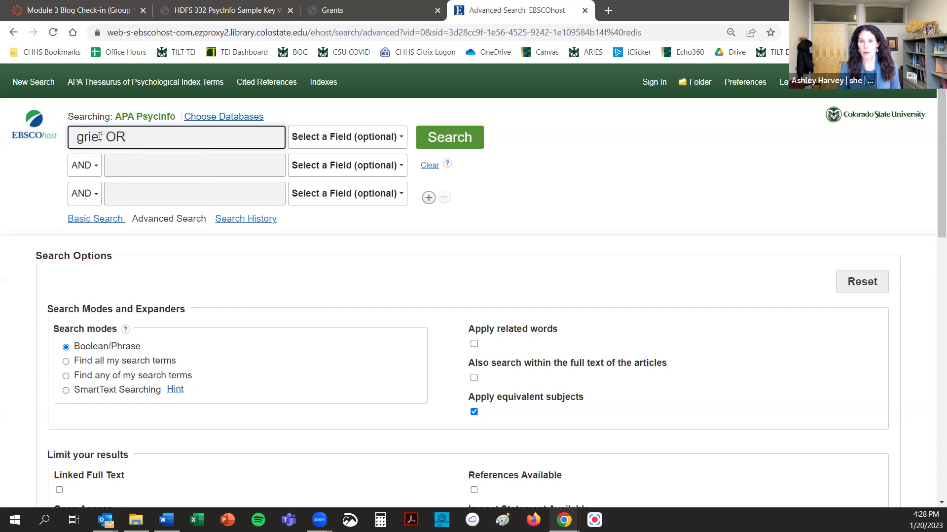
type(" bereavement OR")
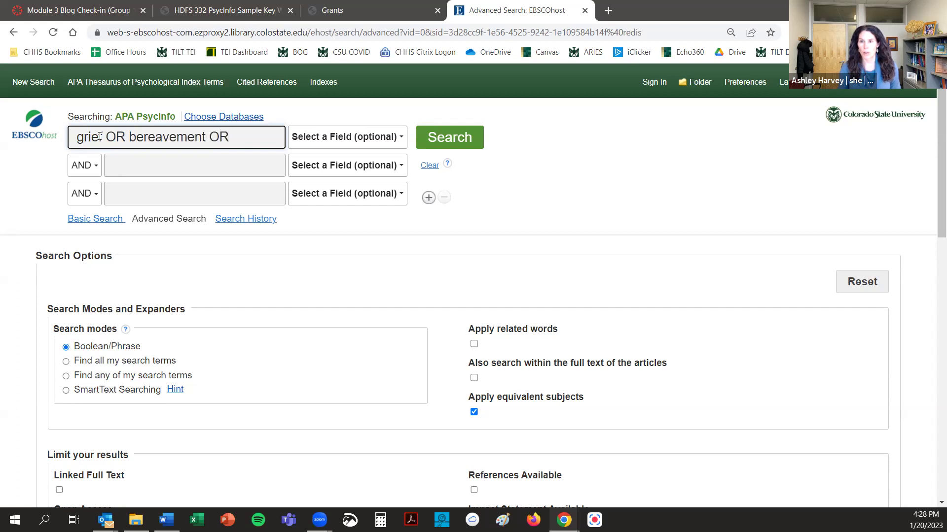
key("BackSpace")
key("BackSpace")
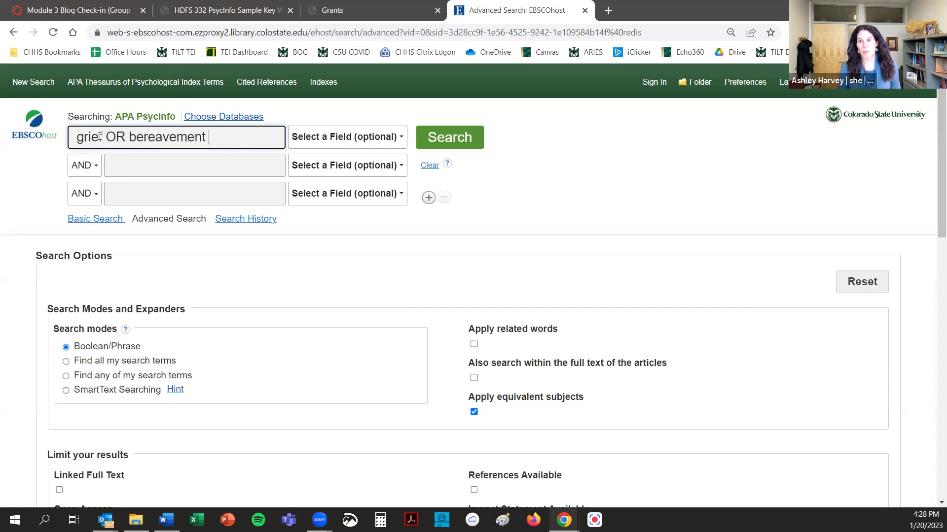
Step: Enter the quoted phrase "death of parent" as the second search row's terms
left_click(191, 169)
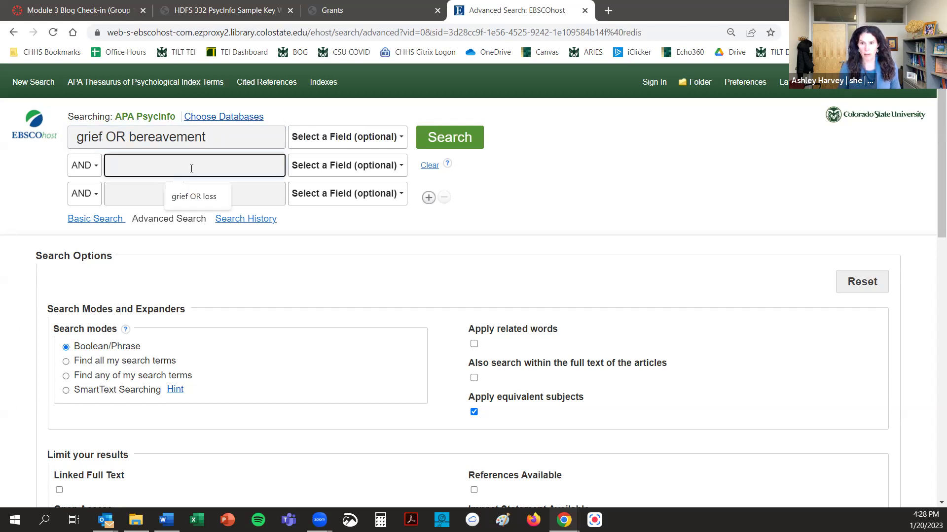
type("\"")
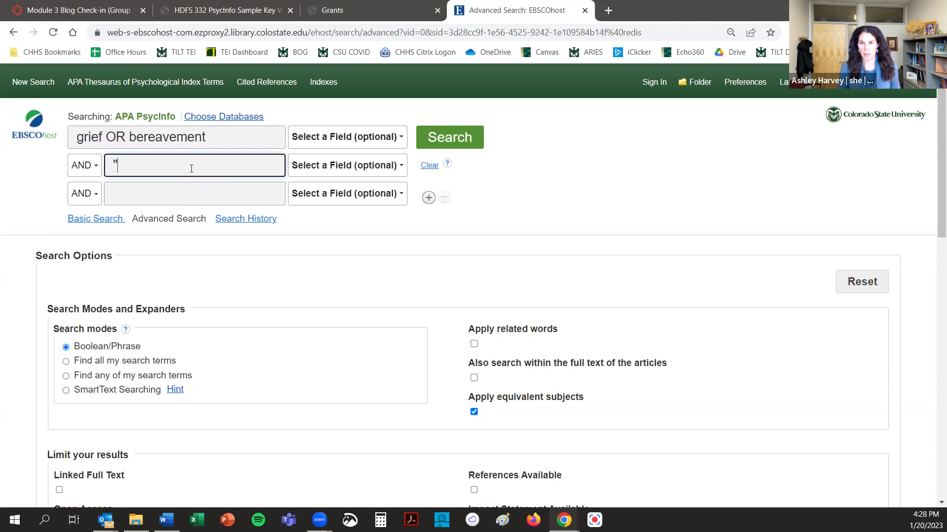
type("death of aprent")
key("BackSpace")
key("BackSpace")
key("BackSpace")
key("BackSpace")
key("BackSpace")
key("BackSpace")
type("parent\"")
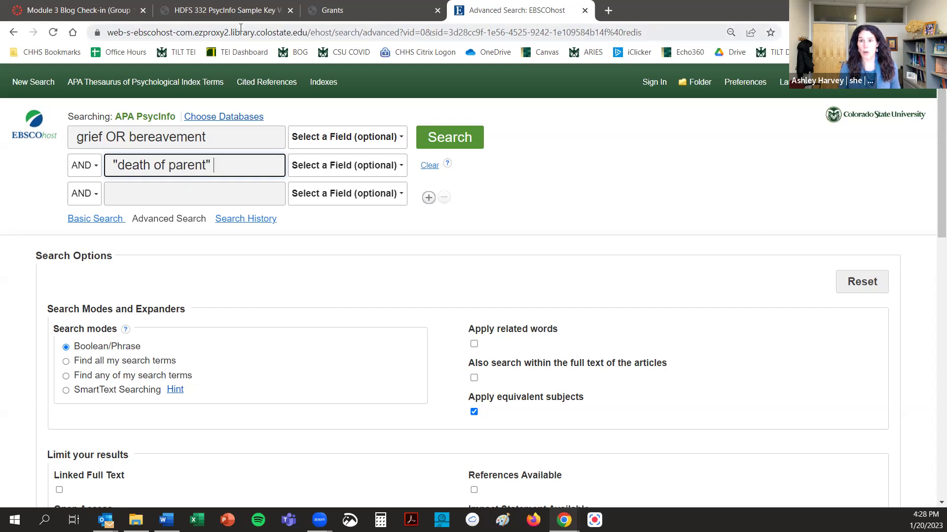
Step: Look through the HDFS 332 PsycInfo sample key words PDF for further search terms on both pages
left_click(241, 13)
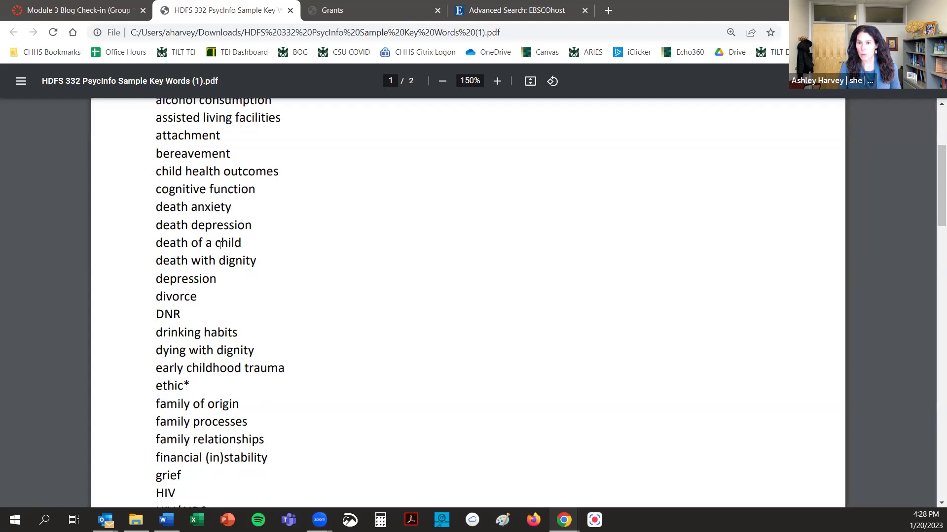
scroll(220, 245, "down", 1)
scroll(214, 241, "up", 1)
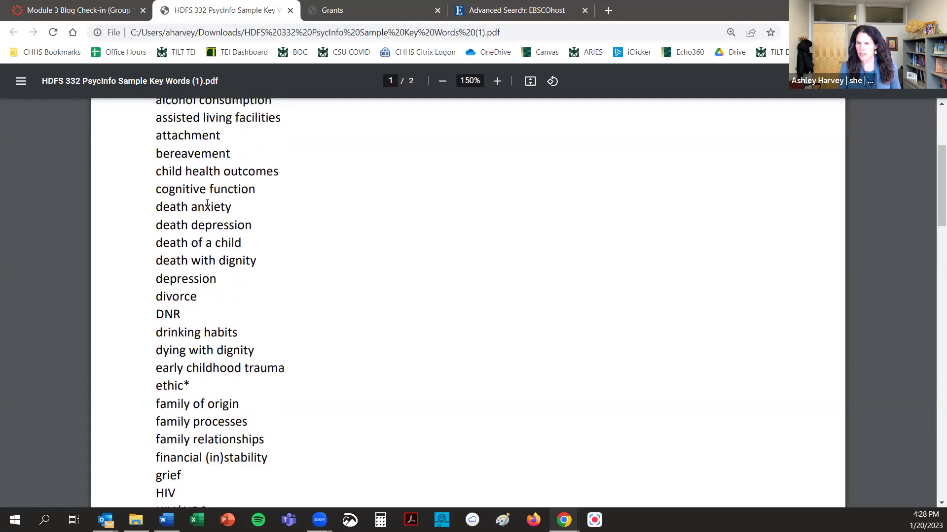
scroll(230, 237, "down", 7)
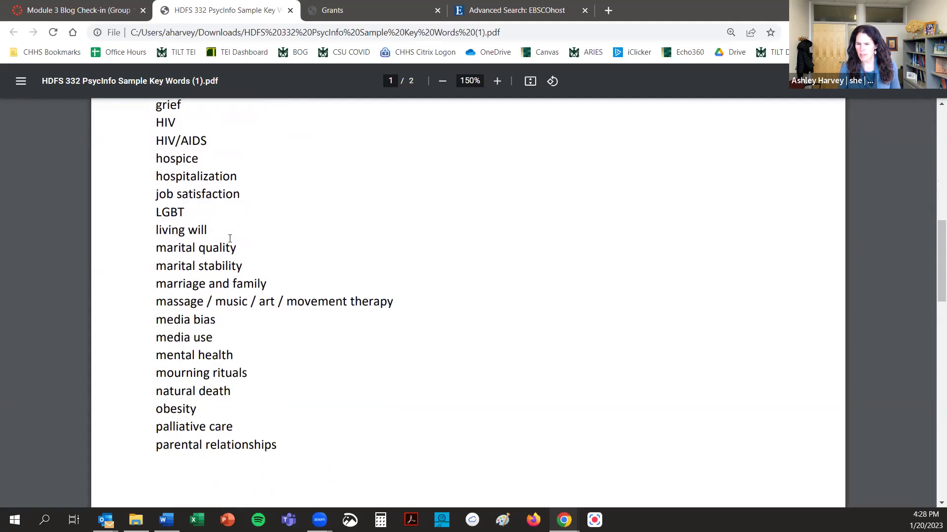
scroll(230, 239, "down", 4)
scroll(230, 241, "down", 4)
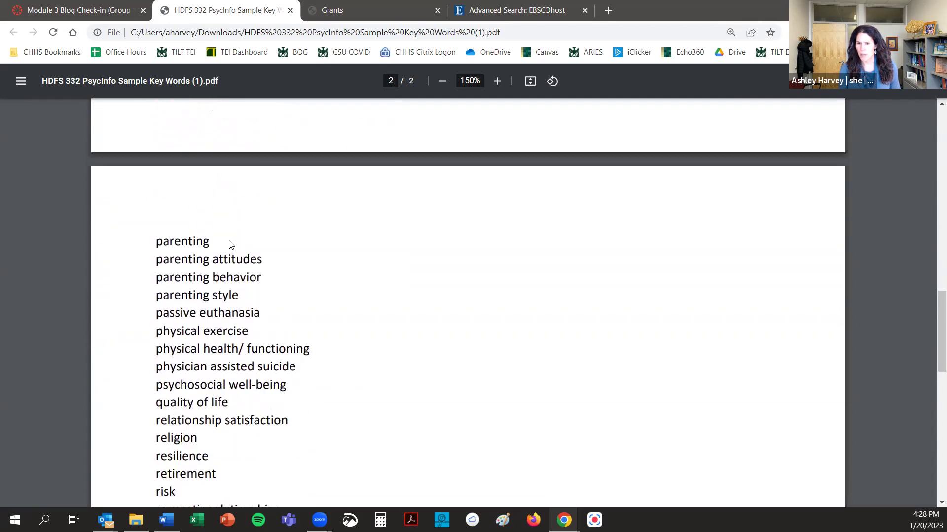
scroll(230, 245, "down", 1)
scroll(229, 245, "down", 1)
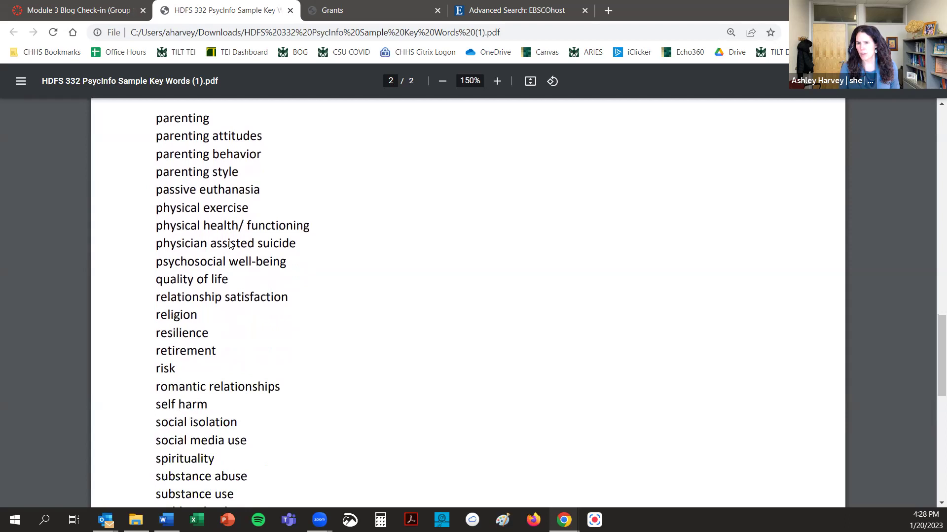
scroll(230, 245, "up", 3)
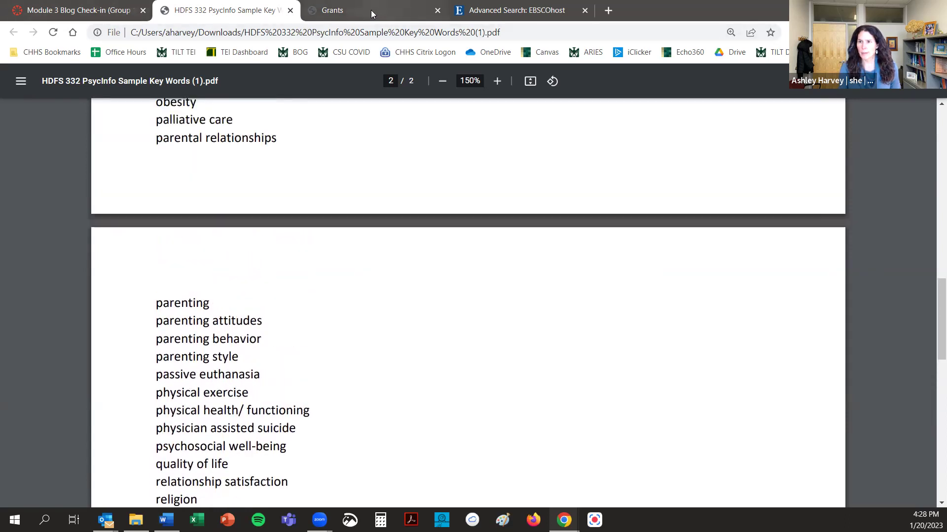
Step: Return to the EBSCOhost advanced search and enter "college" as the third search row's term
left_click(493, 10)
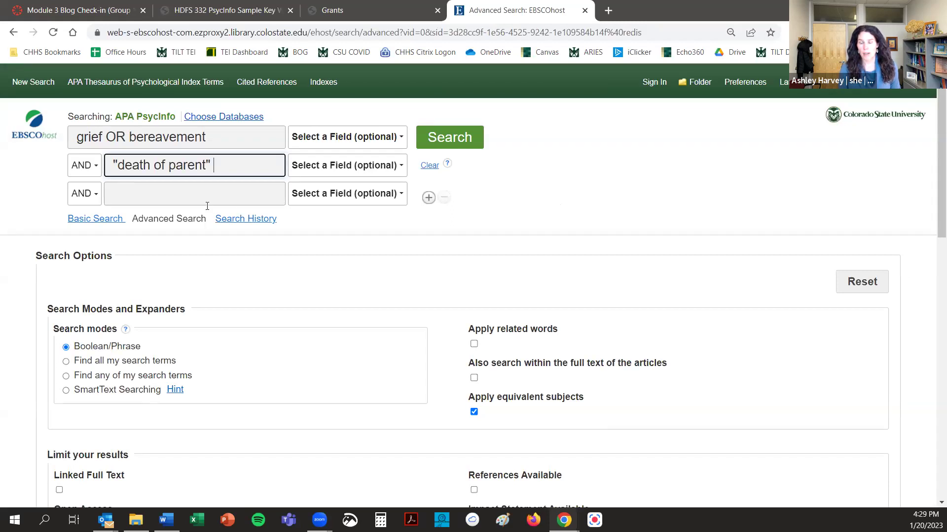
left_click(137, 194)
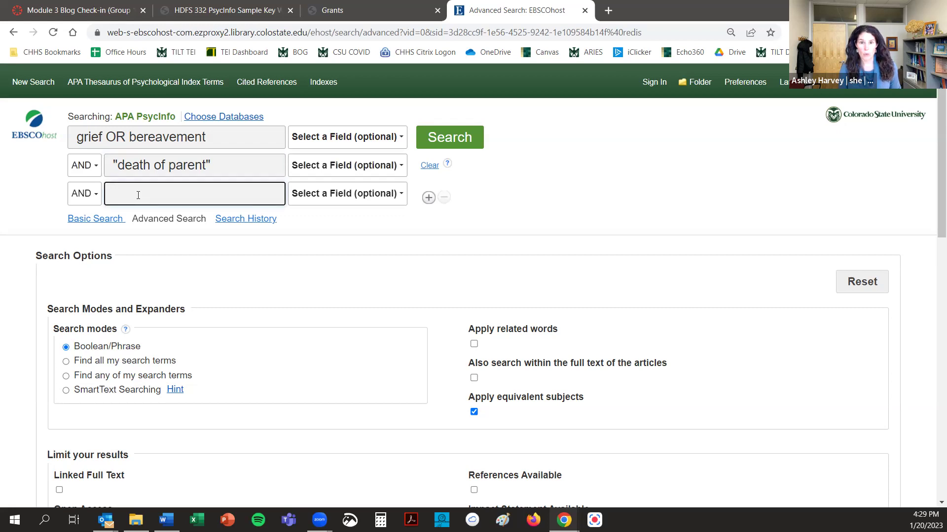
type("college")
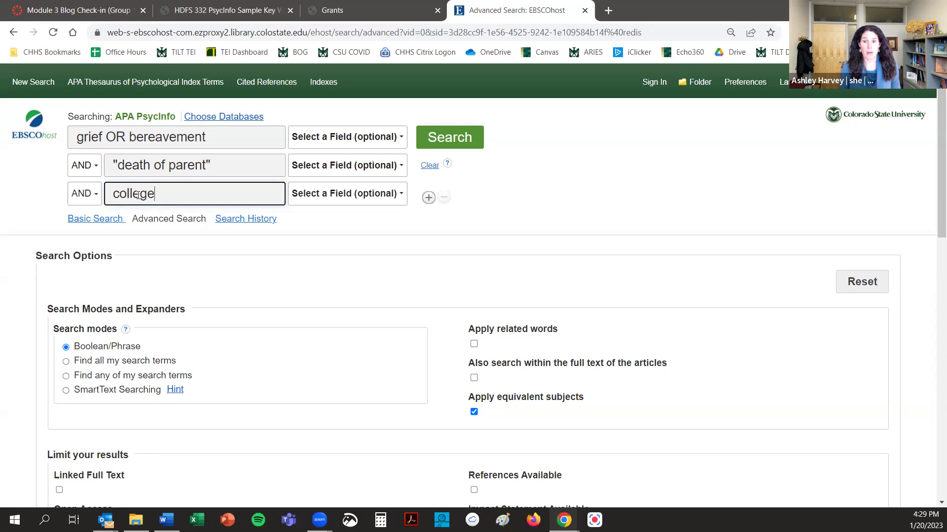
Step: Limit the publication year to a range from 2008 to 2023
scroll(565, 269, "down", 1)
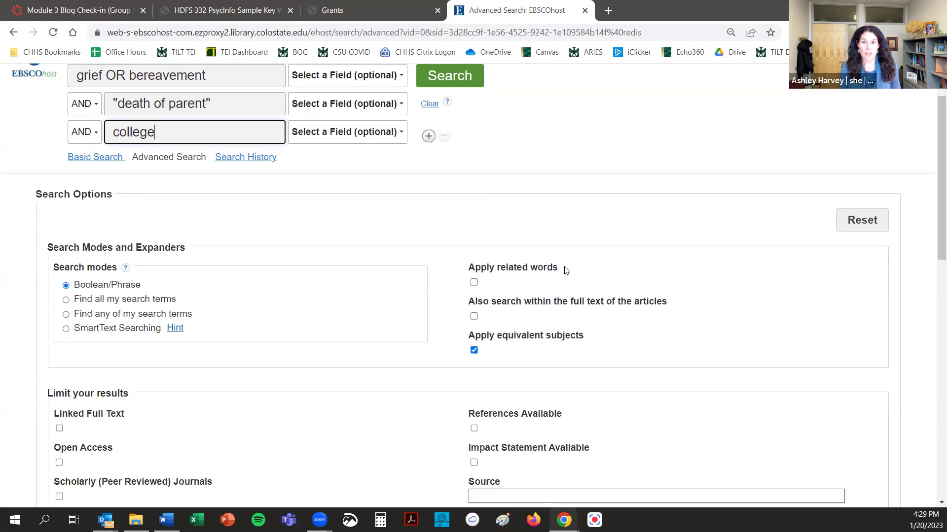
scroll(565, 268, "down", 3)
left_click(525, 351)
type("20")
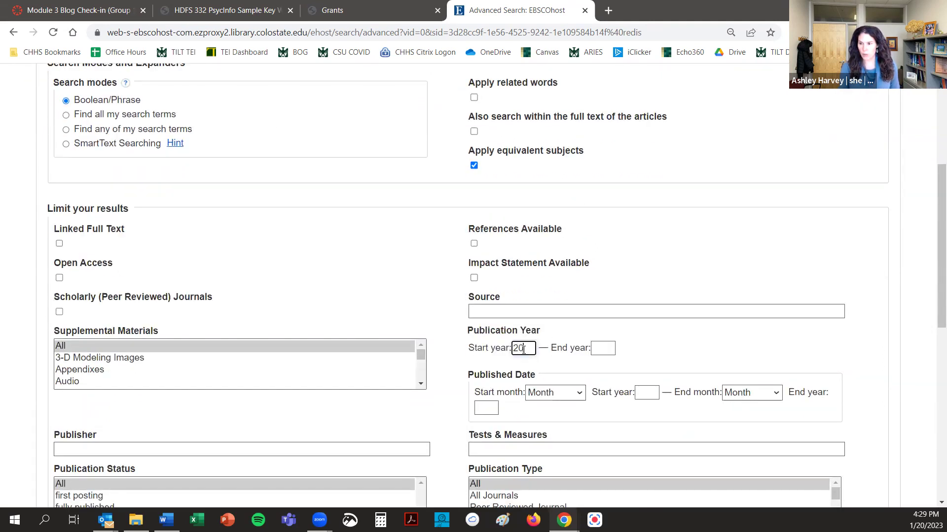
type("09")
key("BackSpace")
type("8")
key("Tab")
type("2021")
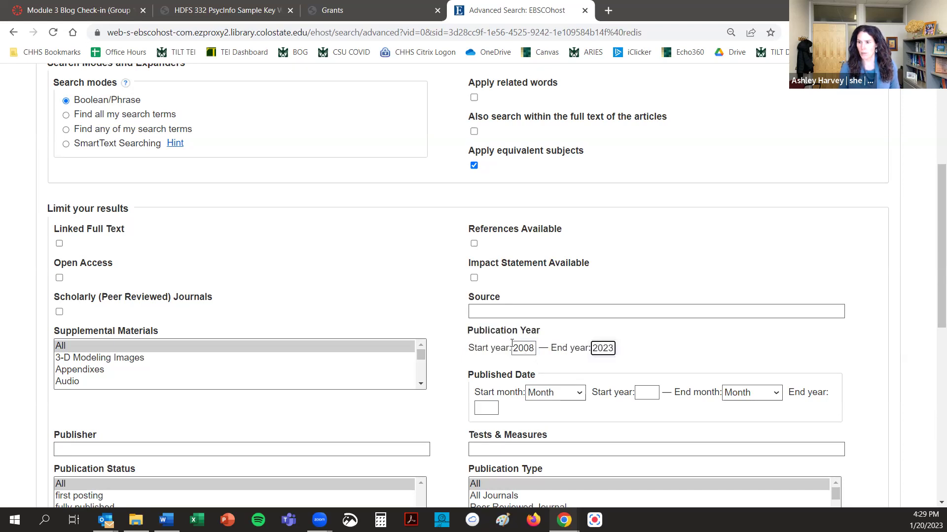
Step: Limit the results to Peer Reviewed Journal and English, exclude dissertations, and run the search
scroll(492, 306, "down", 4)
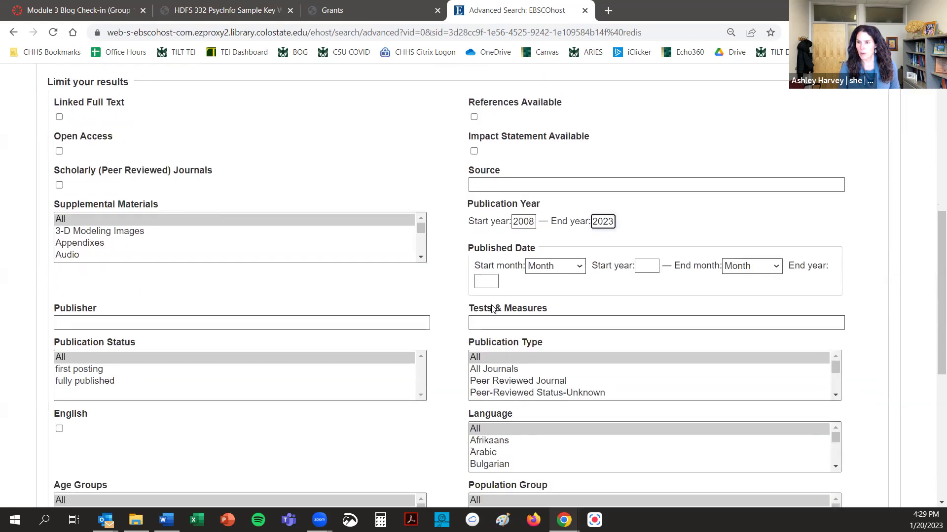
left_click(499, 323)
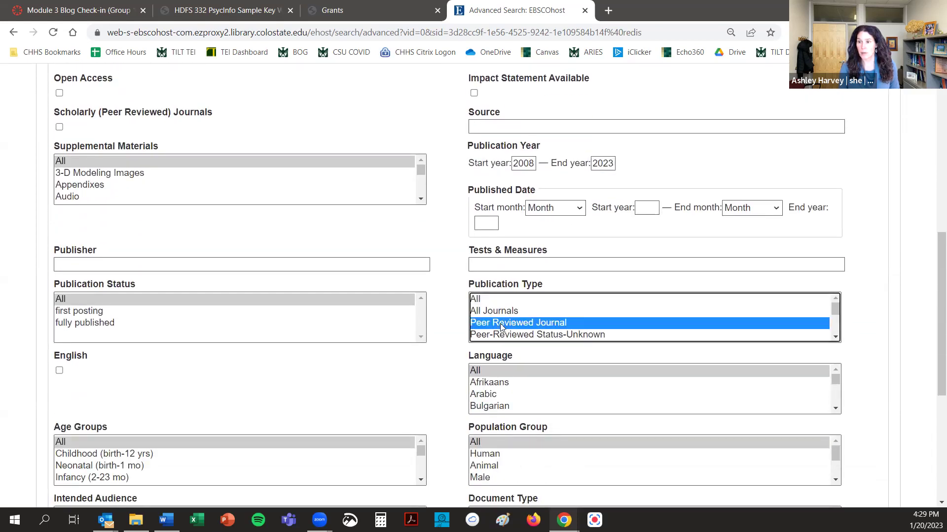
left_click(59, 371)
scroll(308, 350, "down", 3)
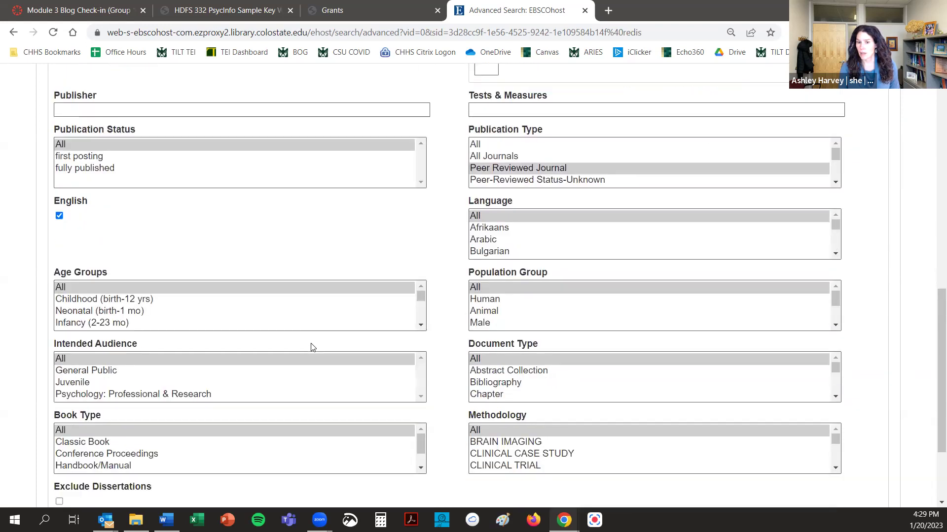
scroll(310, 347, "down", 2)
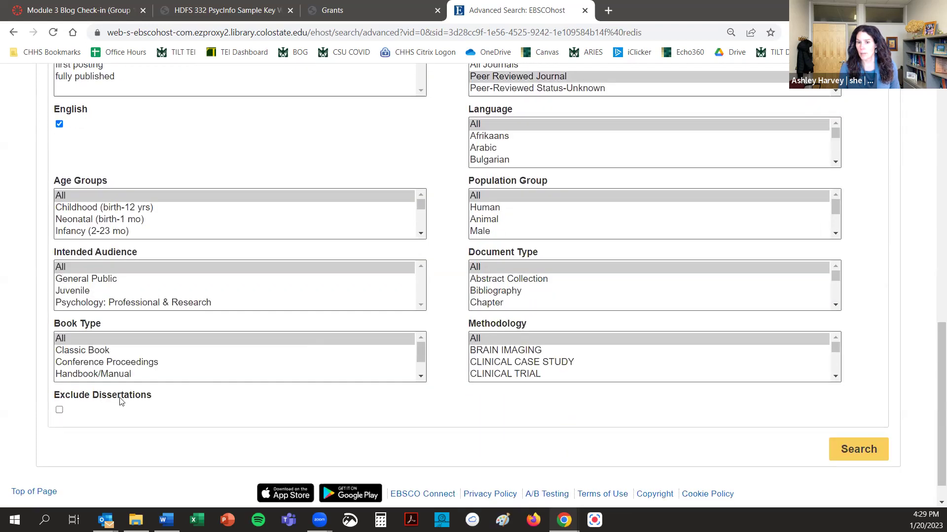
left_click(60, 411)
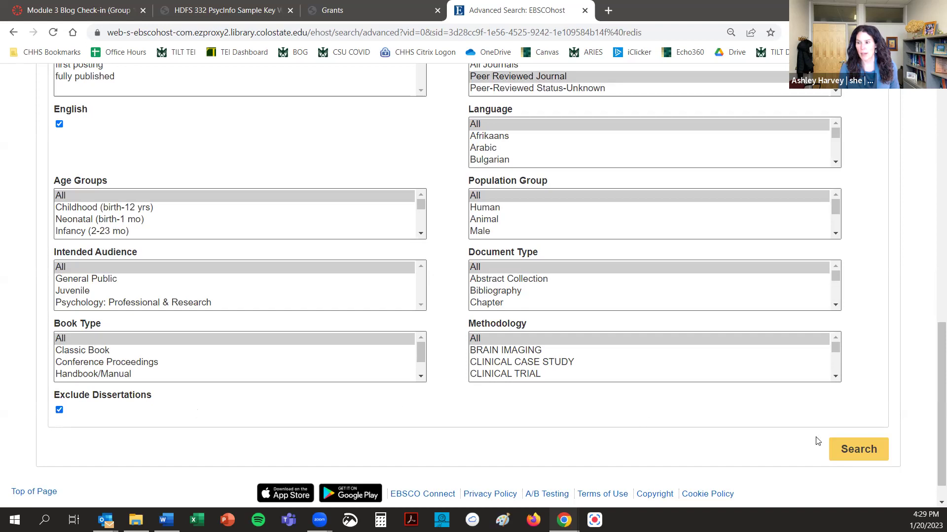
left_click(856, 449)
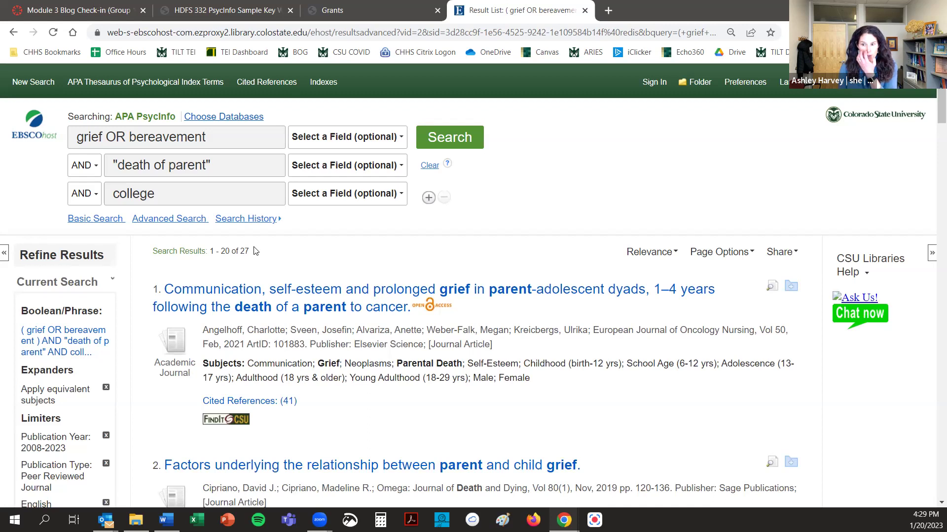
Step: Look through the search results and open the record for "Parental death in young adults with divorced compared to non-divorced parents"
scroll(255, 251, "down", 1)
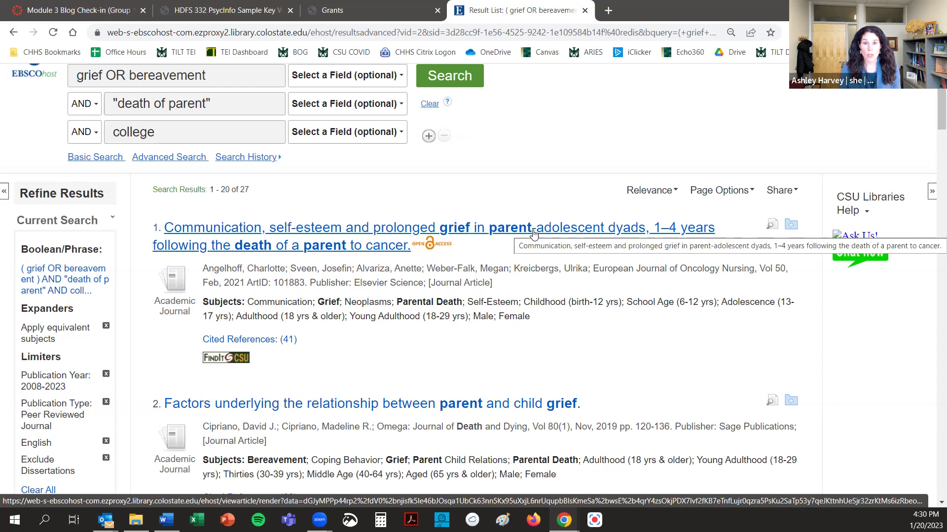
scroll(535, 235, "down", 5)
scroll(535, 234, "down", 5)
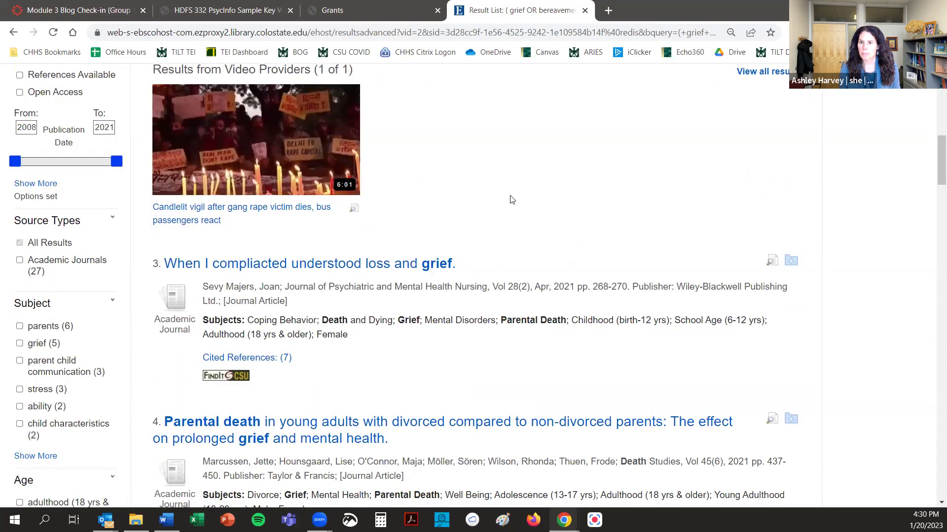
scroll(510, 199, "down", 4)
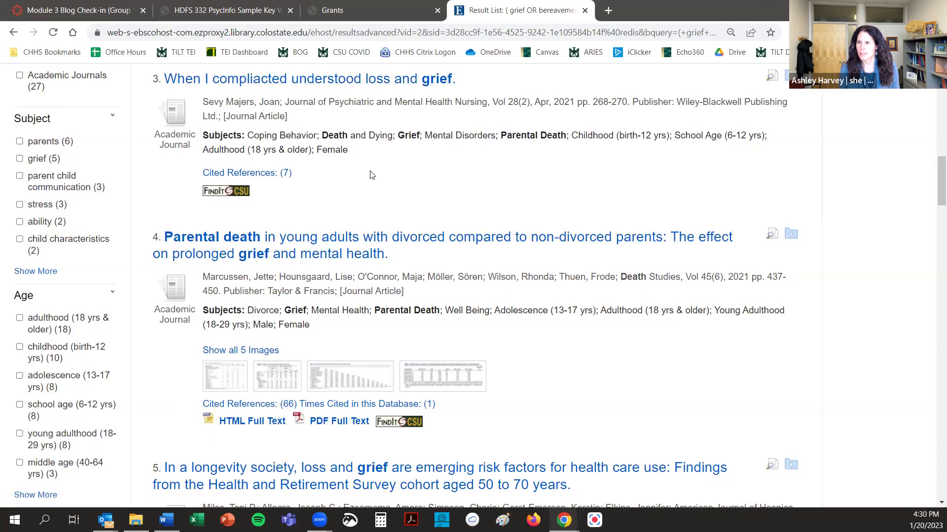
scroll(368, 177, "down", 3)
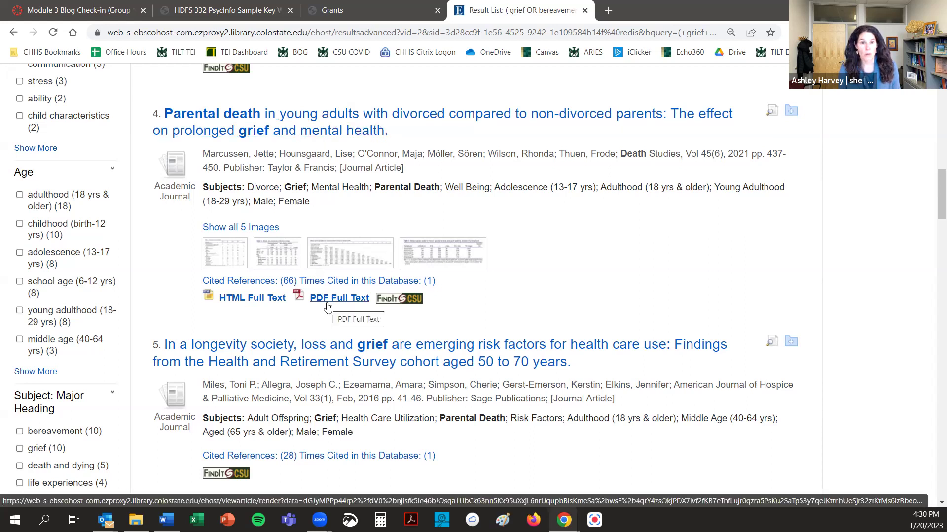
left_click(335, 129)
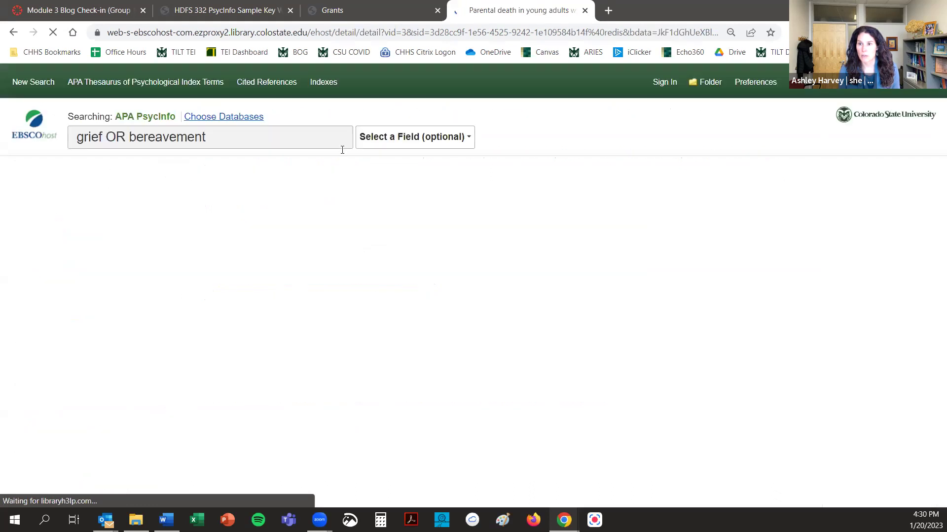
Step: Review the article's detailed record and abstract, and open its PDF full text
scroll(344, 237, "down", 5)
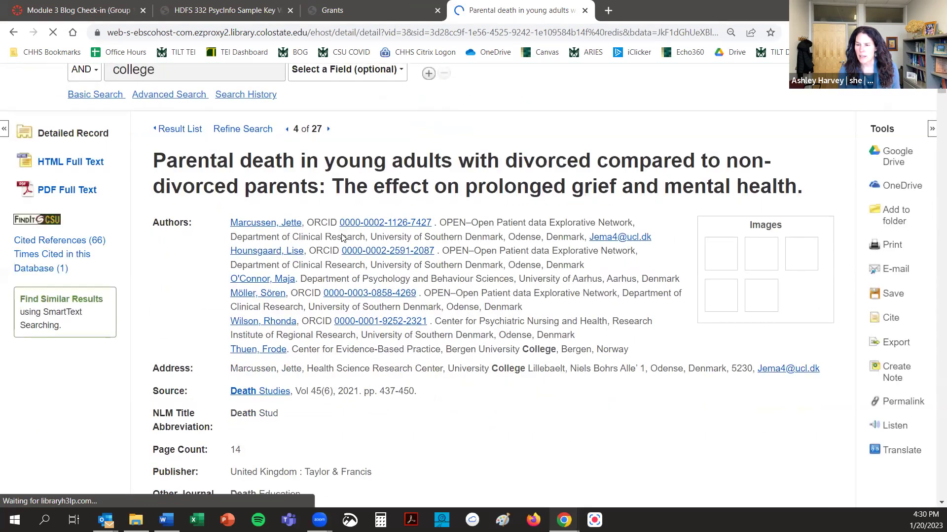
scroll(344, 237, "down", 5)
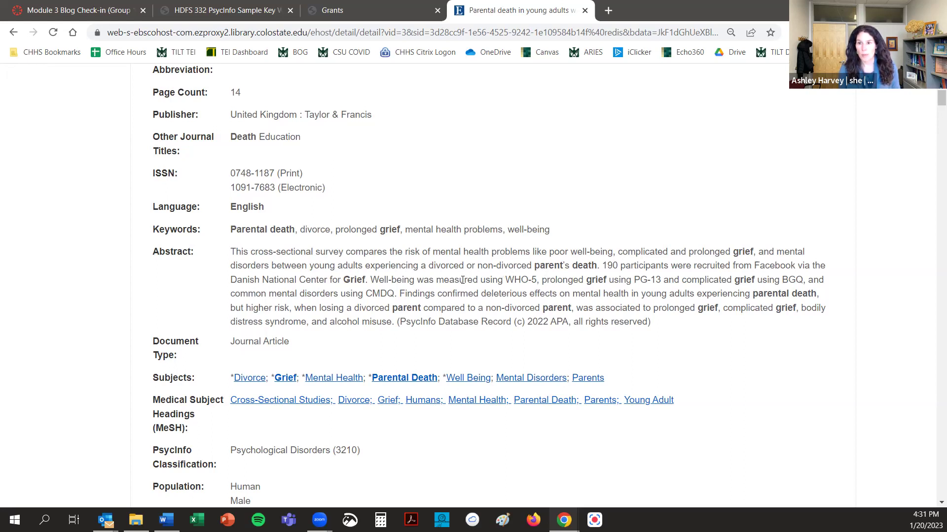
scroll(463, 280, "up", 7)
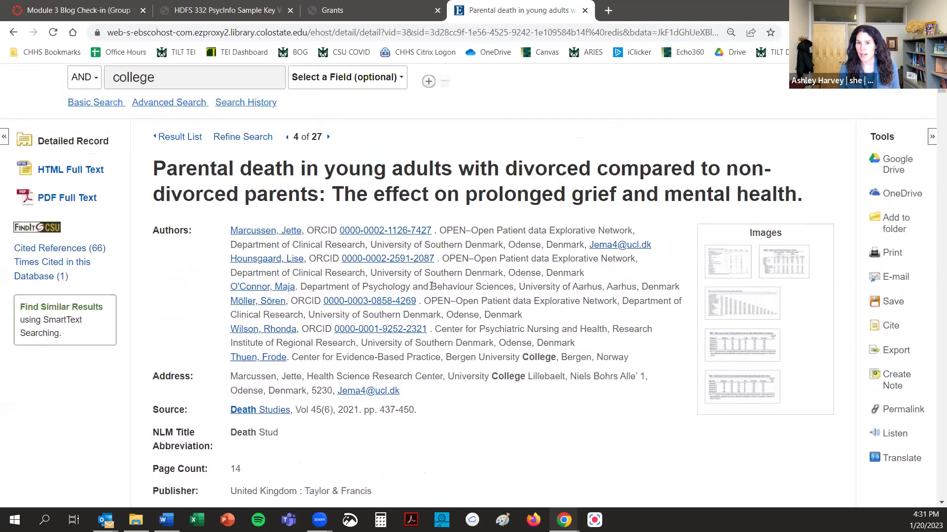
scroll(432, 286, "up", 2)
left_click(69, 254)
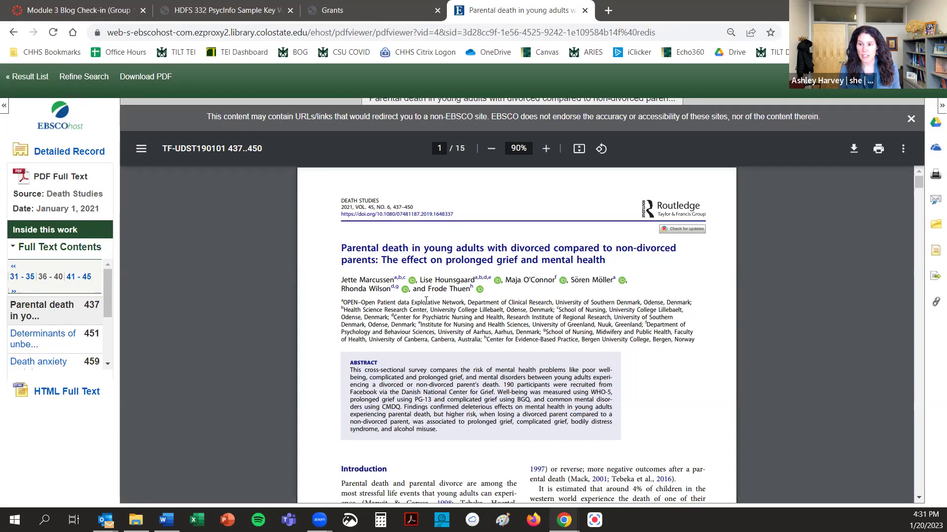
Step: Enlarge the article PDF to 158% and read through its abstract and introduction
left_click(545, 149)
left_click(546, 149)
left_click(546, 149)
left_click(545, 151)
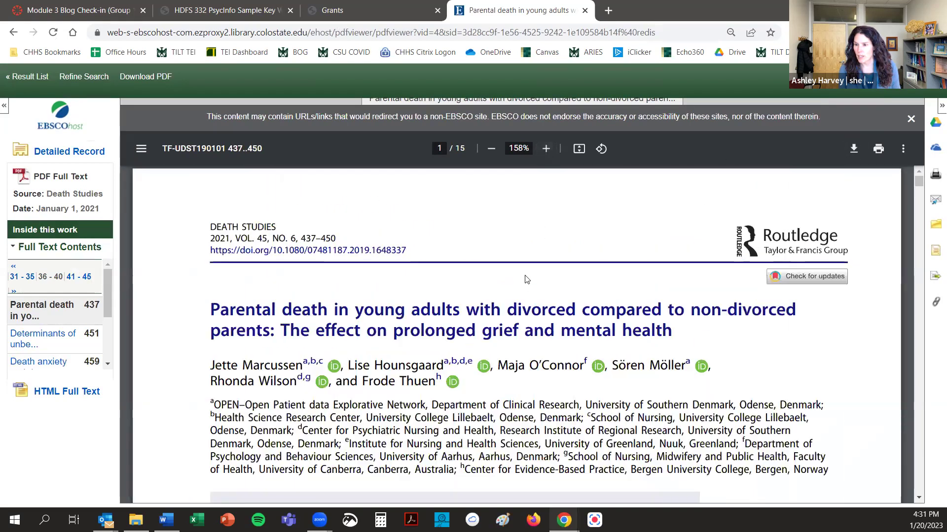
scroll(525, 277, "down", 3)
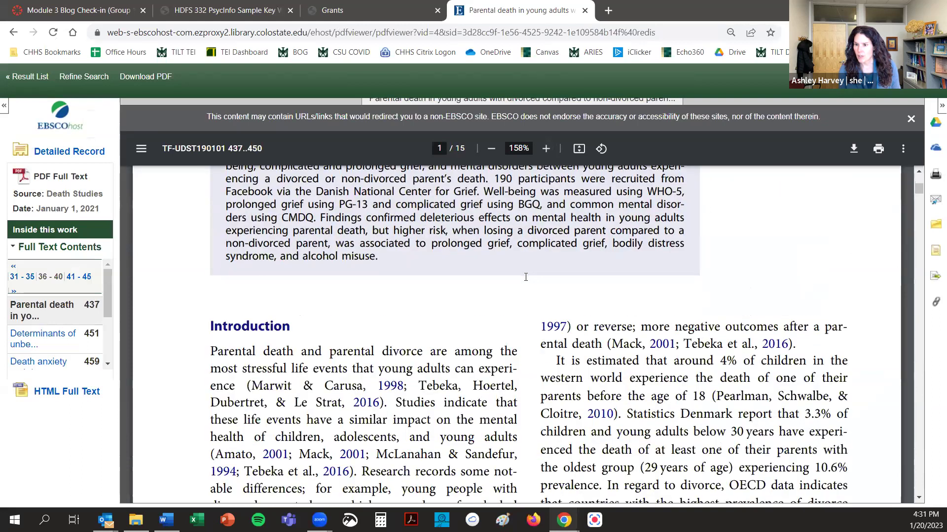
scroll(366, 258, "down", 3)
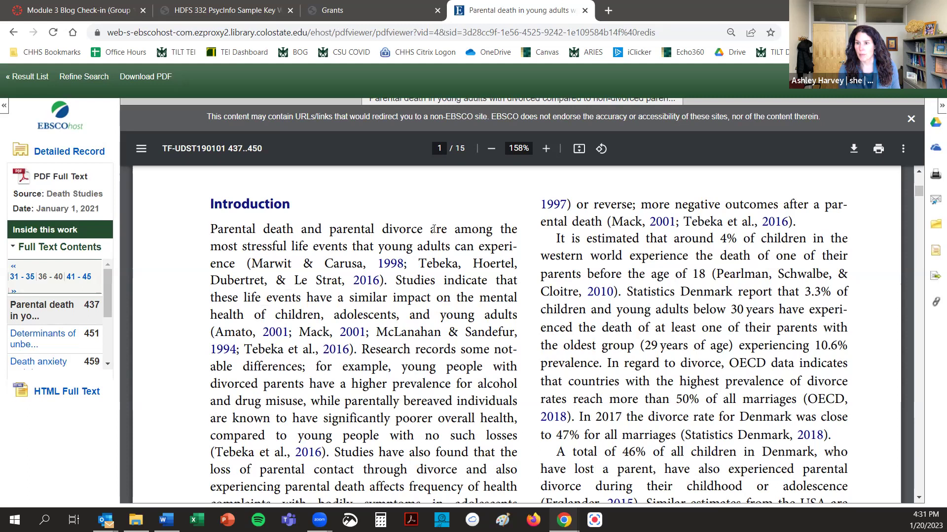
scroll(386, 315, "down", 2)
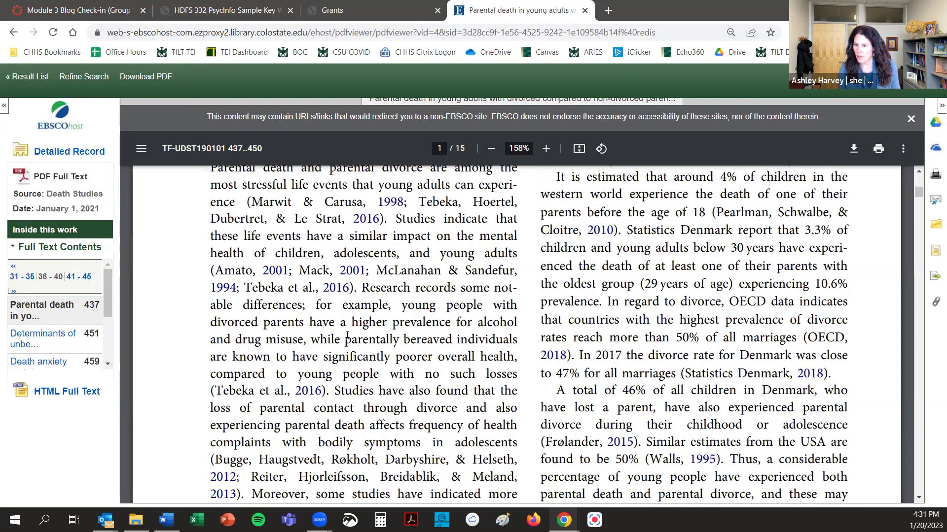
scroll(364, 334, "down", 2)
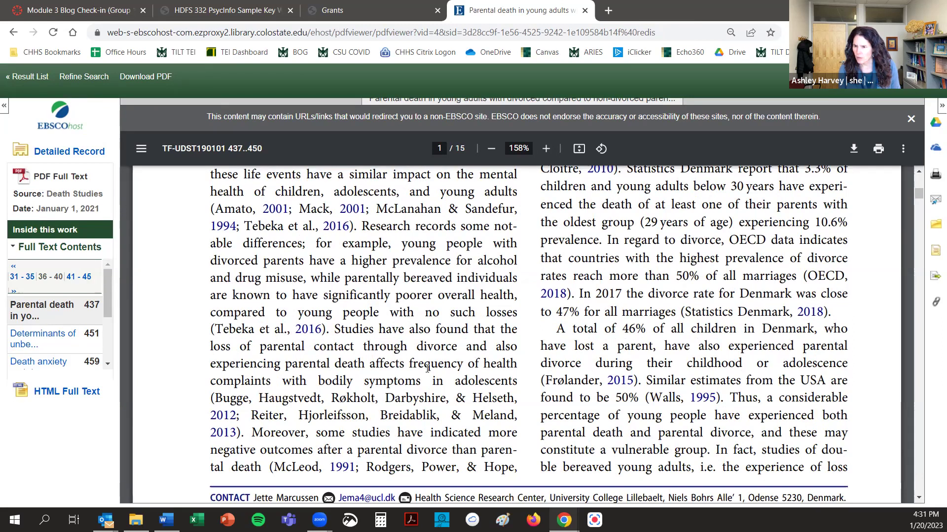
Step: Read the article's introduction and the research questions on page 2, and return to its title page
scroll(428, 367, "up", 4)
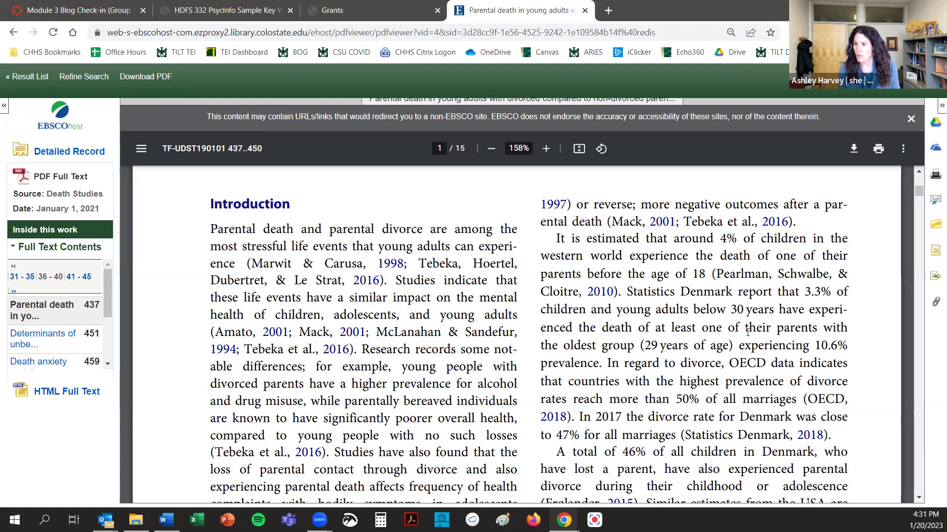
scroll(743, 305, "down", 2)
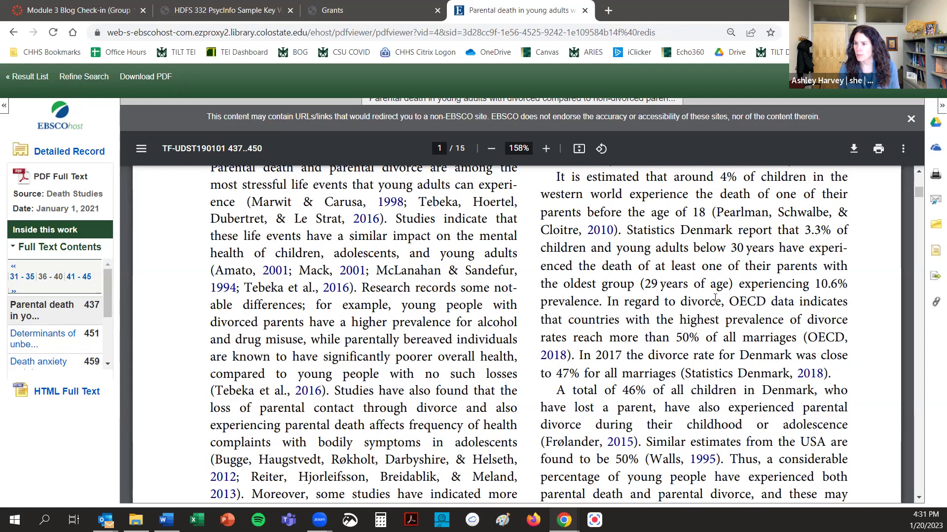
scroll(715, 299, "down", 2)
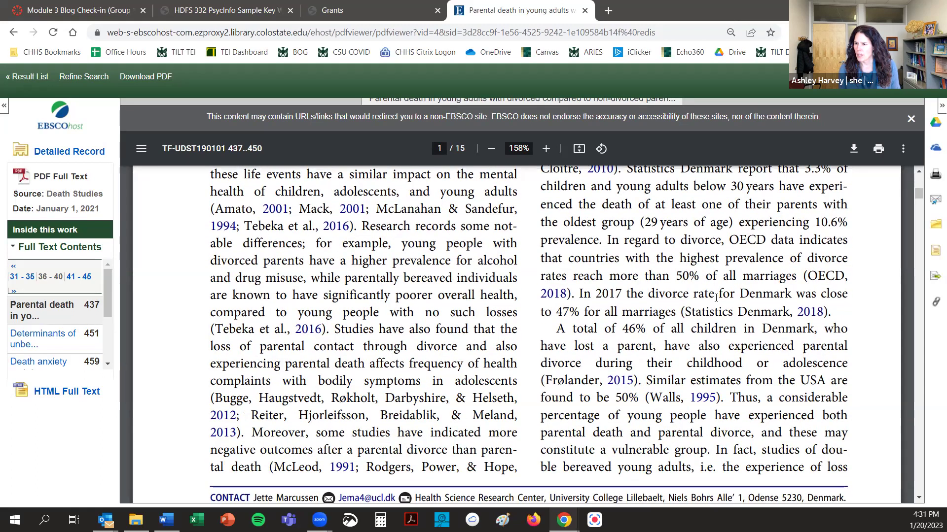
scroll(716, 297, "down", 1)
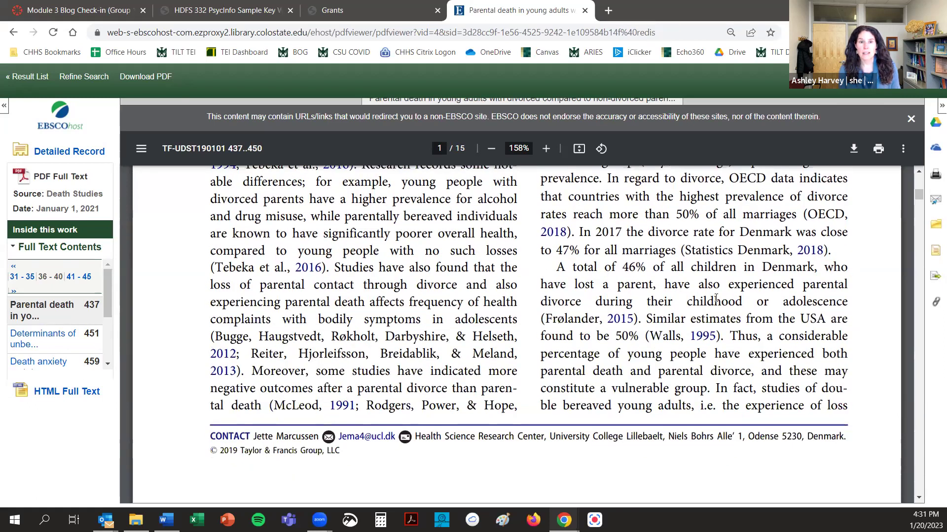
scroll(716, 297, "down", 4)
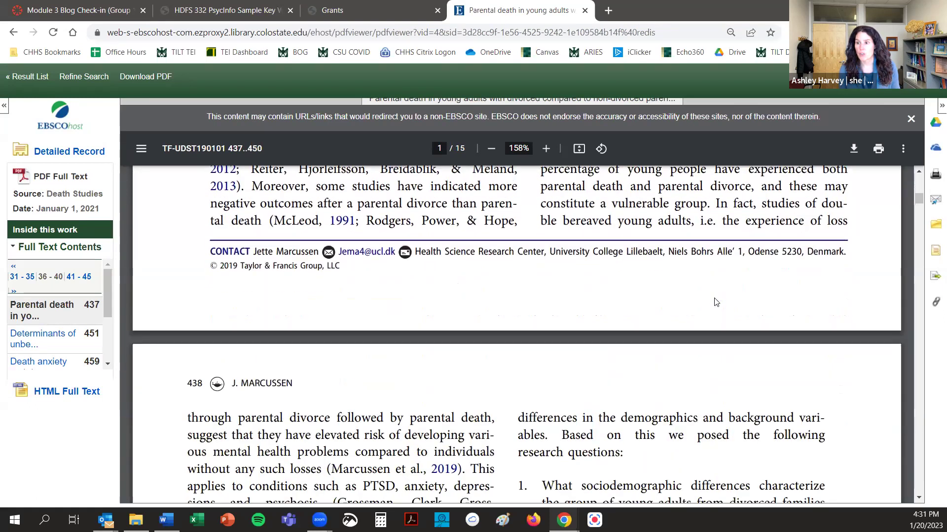
scroll(716, 302, "down", 1)
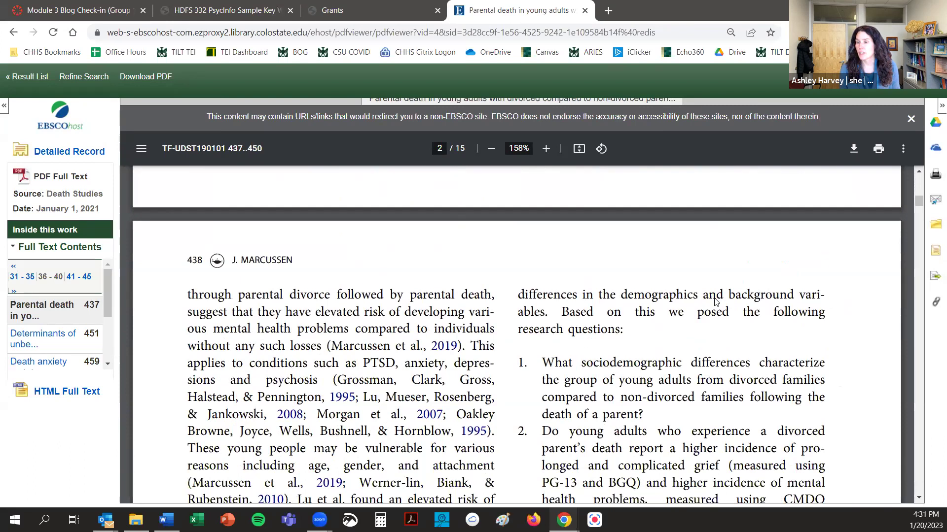
scroll(715, 301, "down", 1)
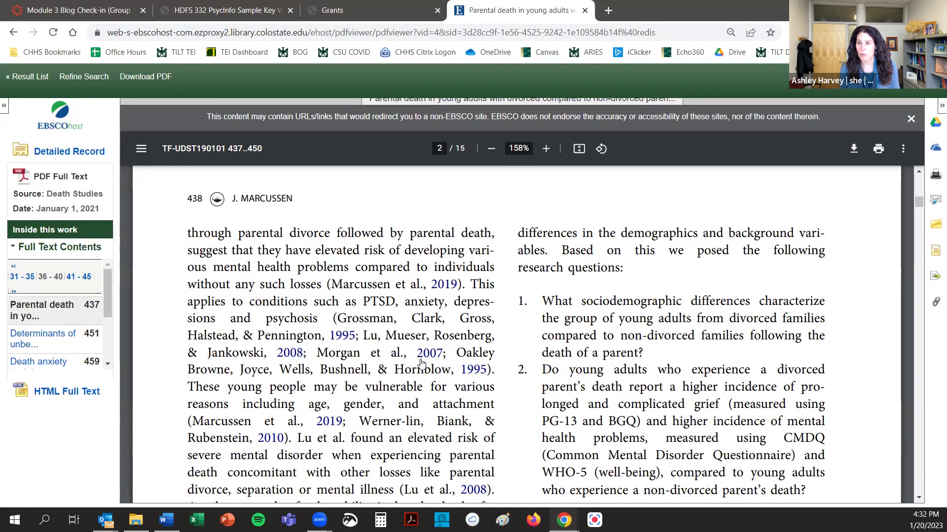
scroll(351, 367, "down", 1)
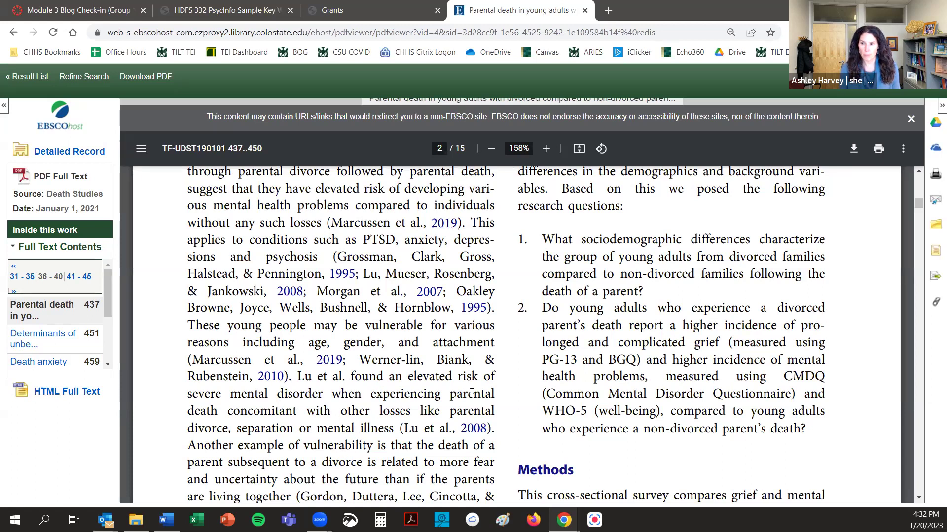
scroll(597, 379, "up", 15)
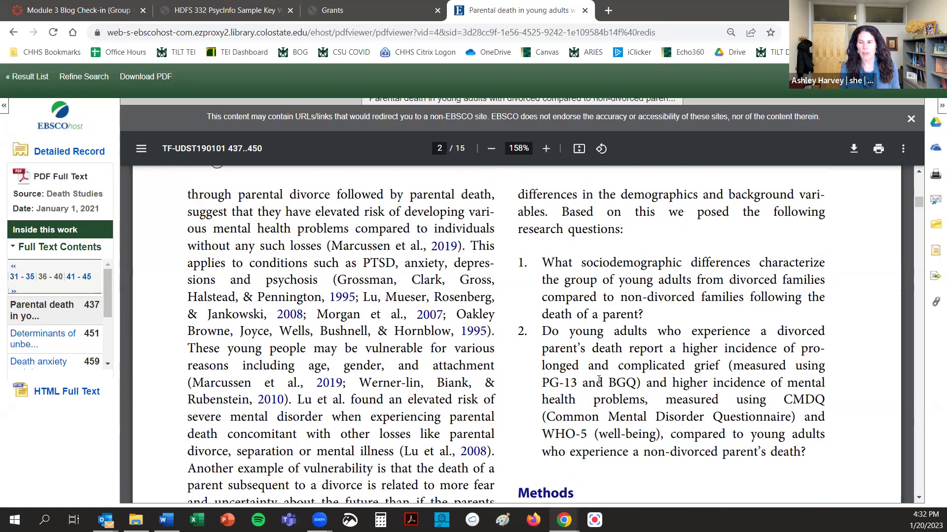
scroll(588, 378, "up", 5)
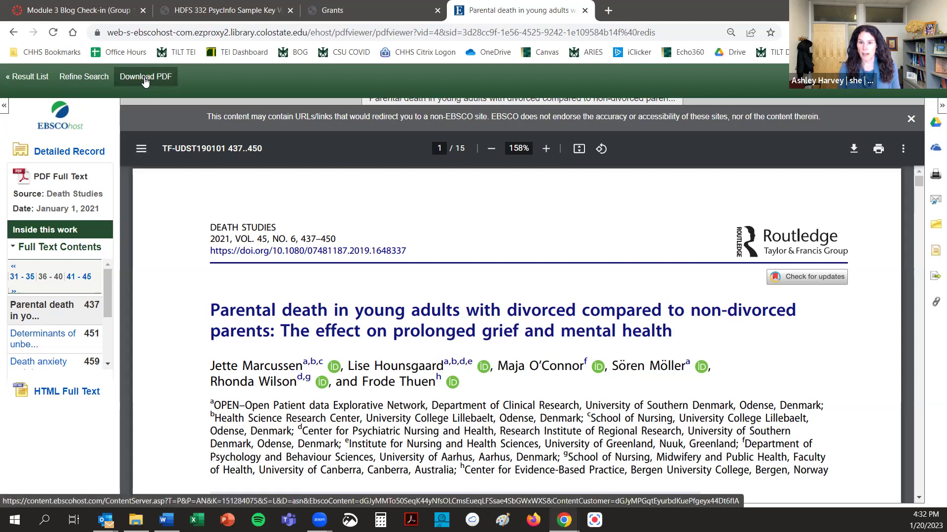
Step: Try the article PDF's download and print options, with Save as PDF as the print destination, and cancel both
left_click(857, 154)
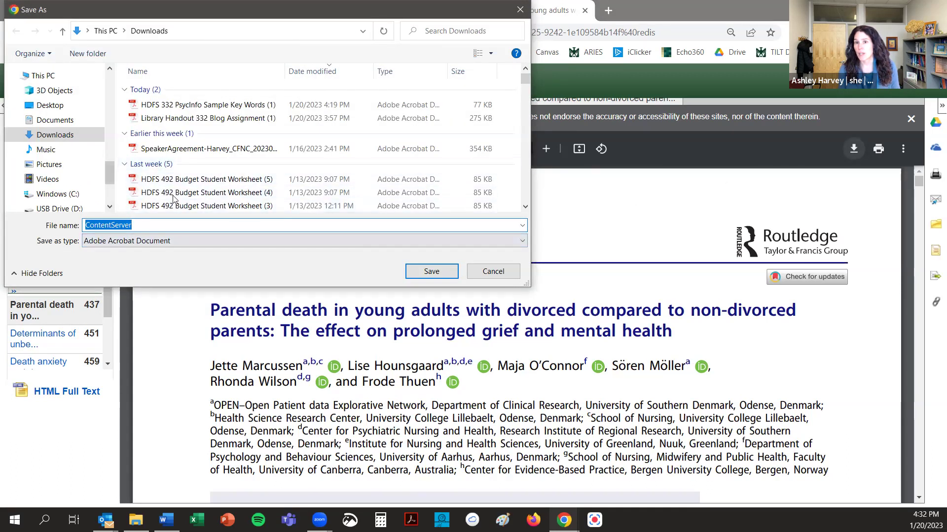
left_click(493, 272)
left_click(878, 150)
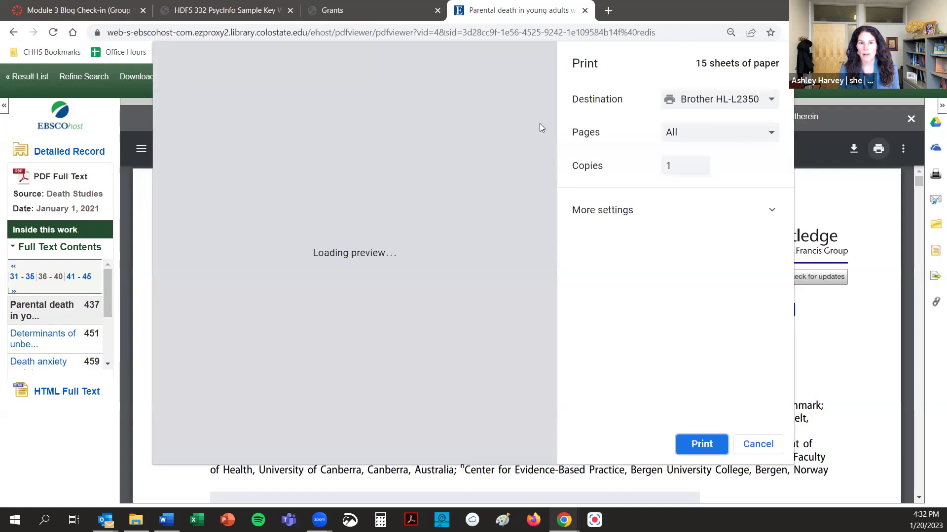
left_click(715, 99)
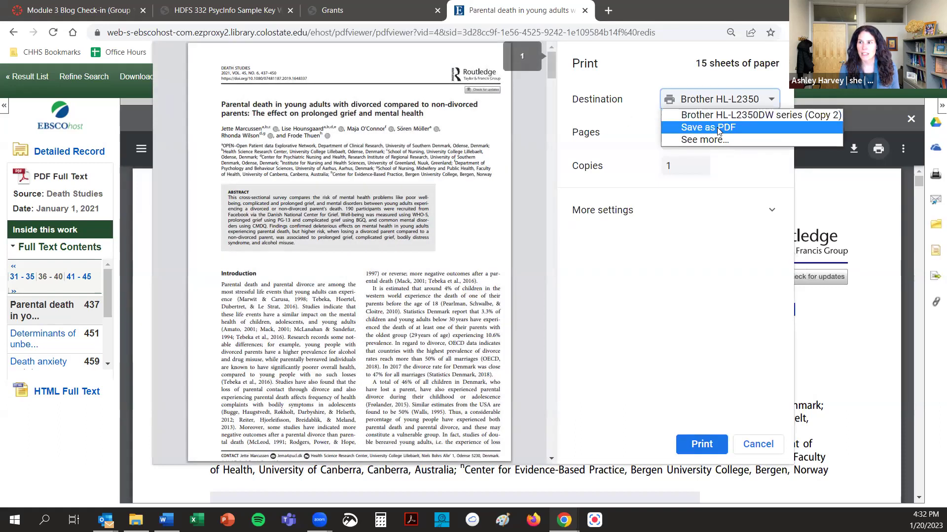
left_click(717, 129)
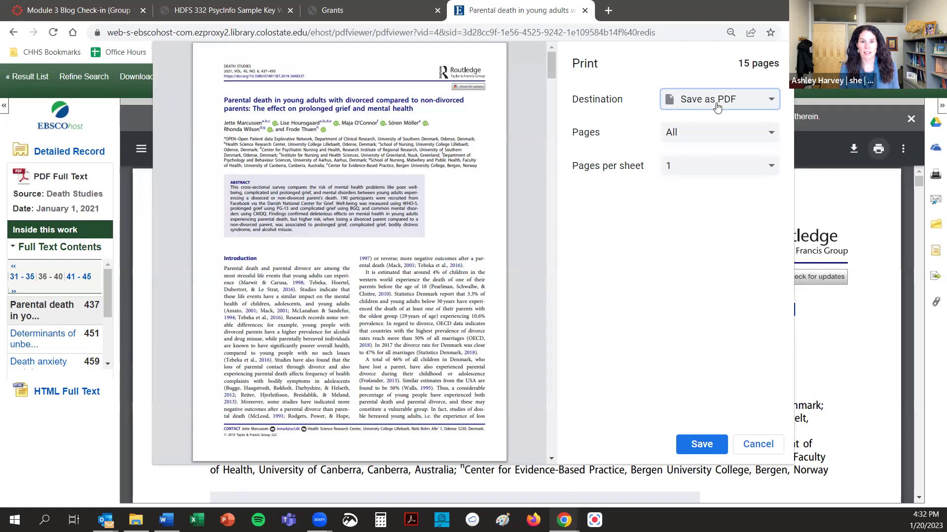
left_click(758, 444)
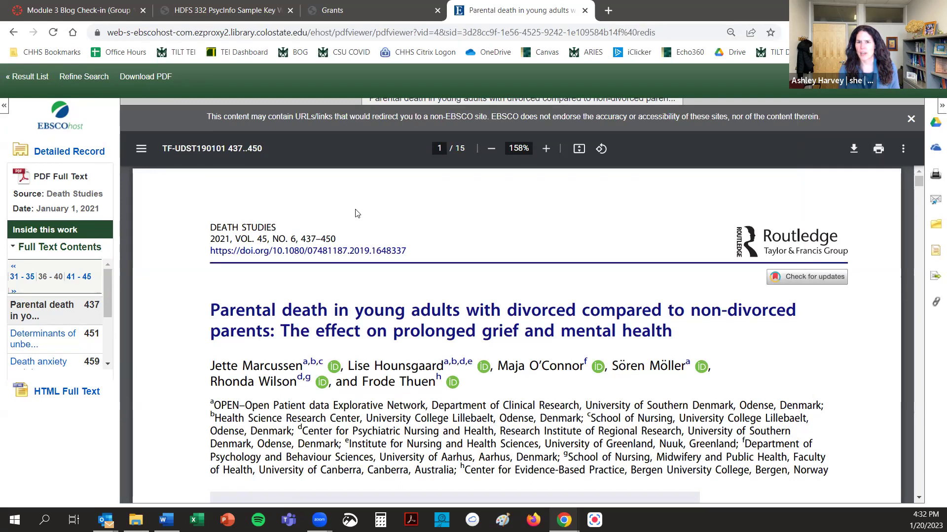
Step: Return to the result list and open the PDF full text of "How do parentally bereaved emerging adults define resilience? It's a process."
left_click(30, 83)
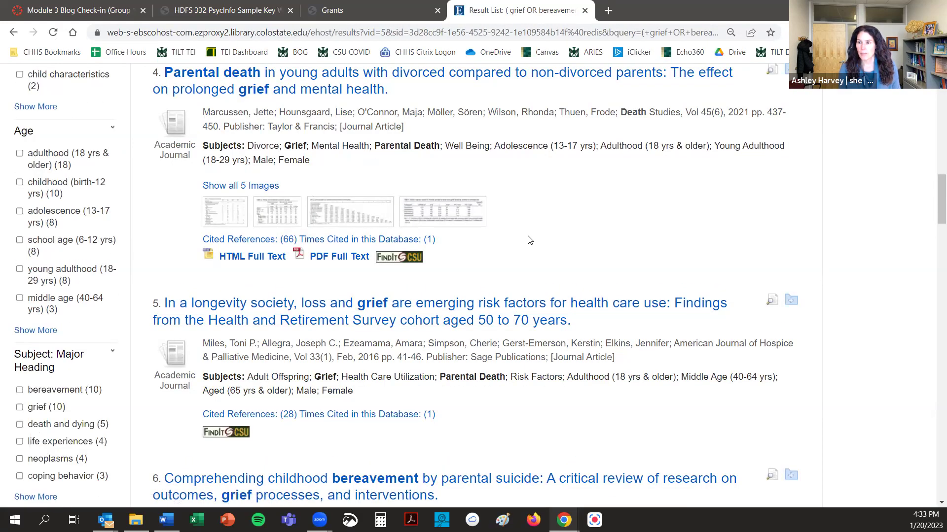
scroll(529, 240, "down", 1)
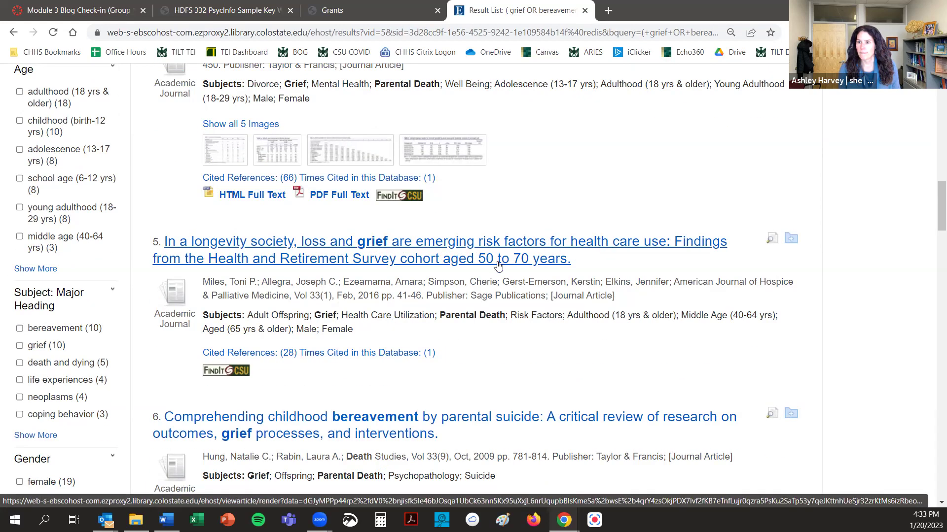
scroll(427, 279, "down", 2)
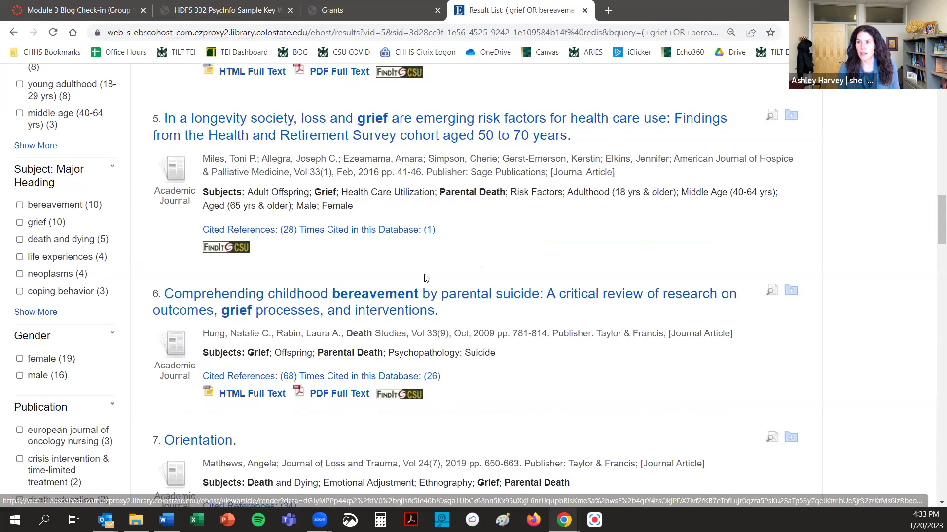
scroll(417, 264, "down", 1)
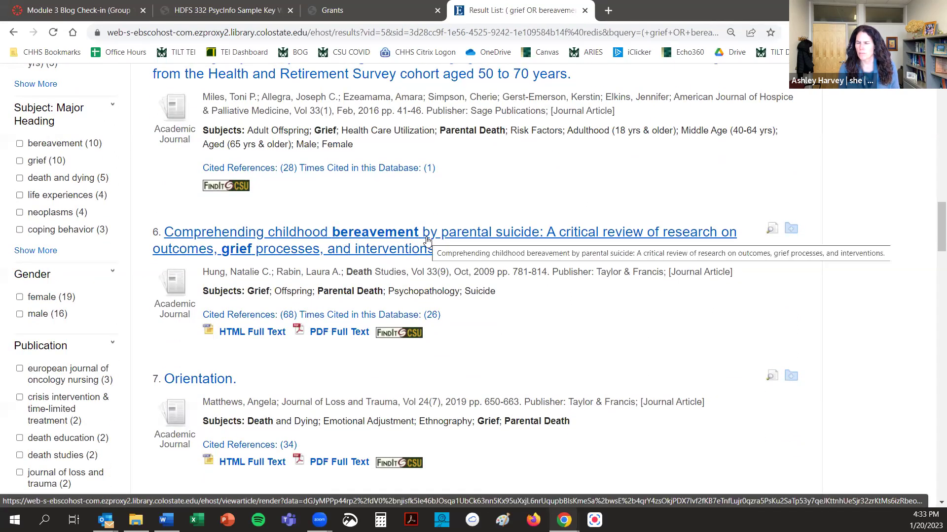
scroll(427, 241, "down", 5)
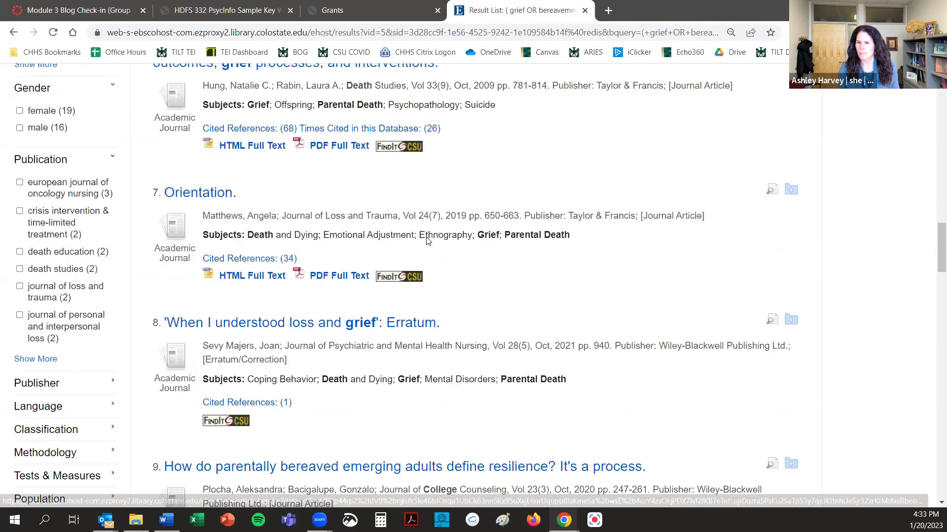
scroll(427, 240, "down", 3)
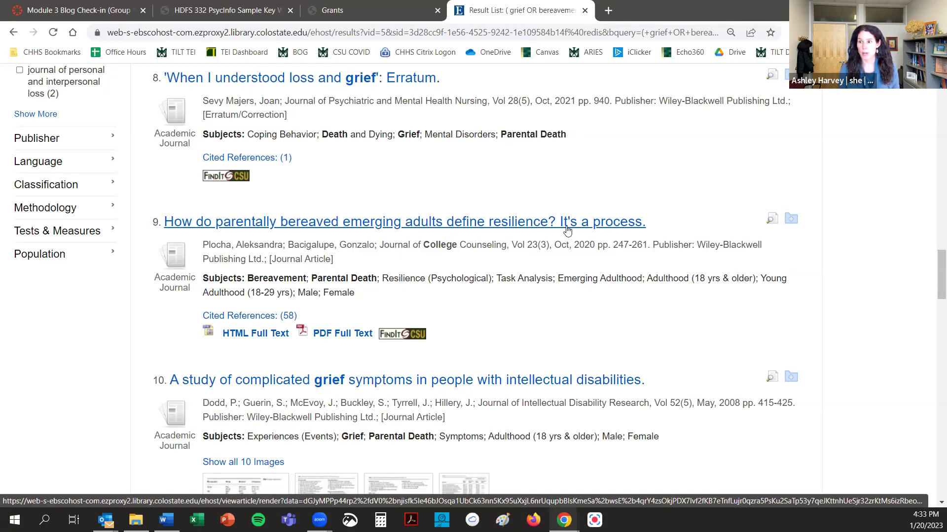
left_click(345, 337)
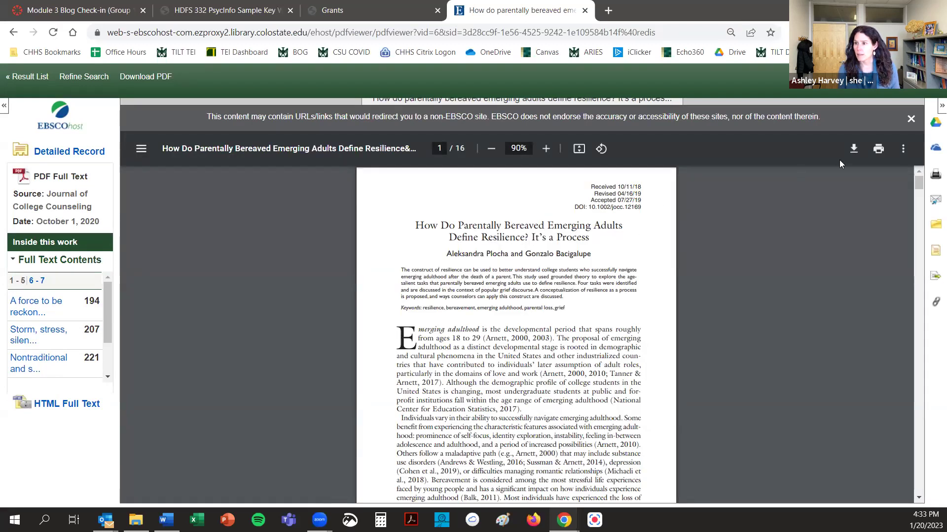
Step: Enlarge the resilience article's PDF to 225% and read its abstract, keywords and opening paragraph
left_click(546, 148)
left_click(546, 149)
left_click(546, 148)
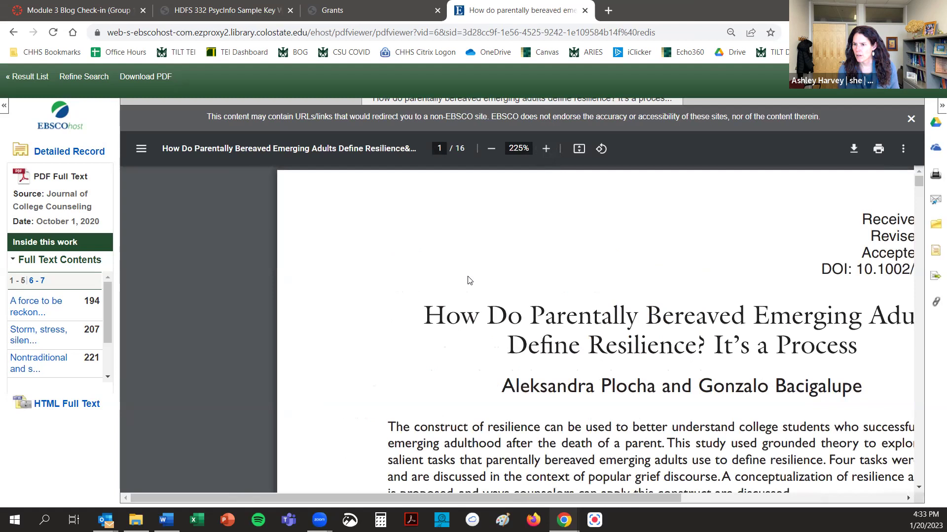
left_click_drag(570, 497, 656, 495)
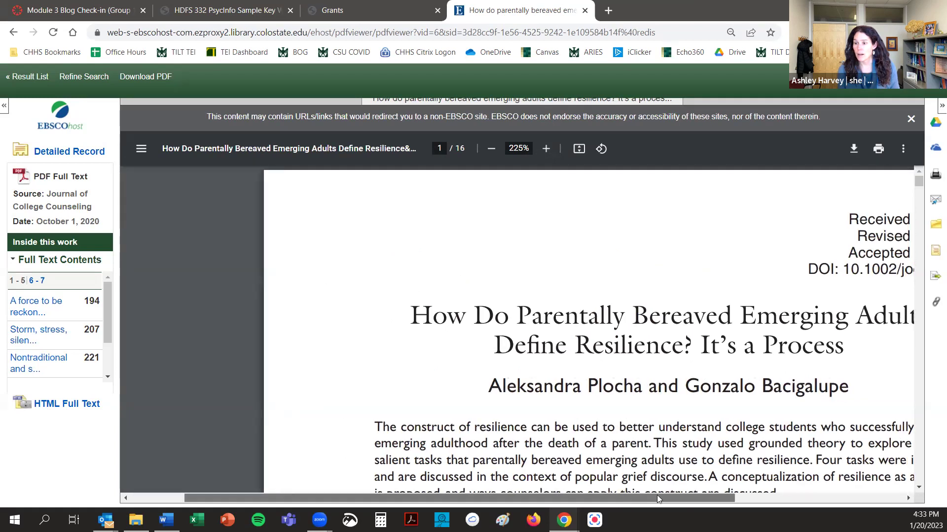
scroll(542, 299, "down", 3)
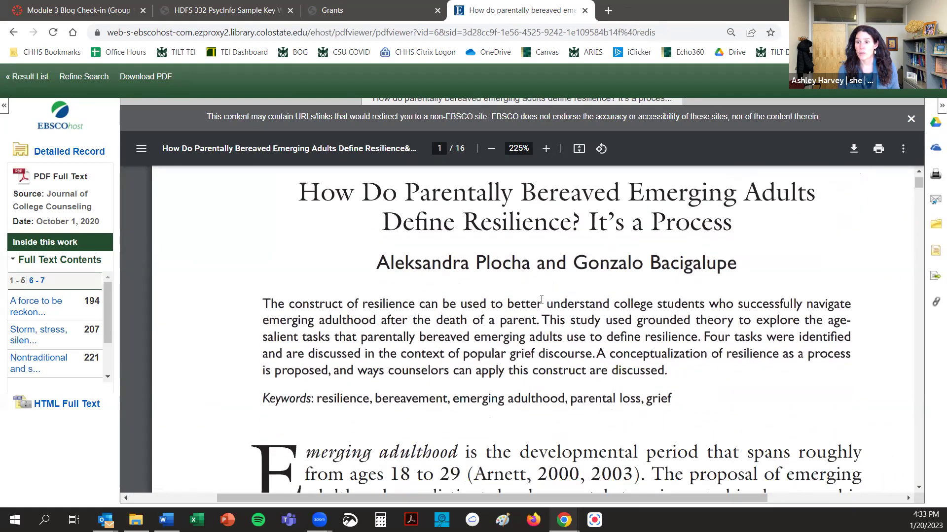
scroll(541, 299, "down", 3)
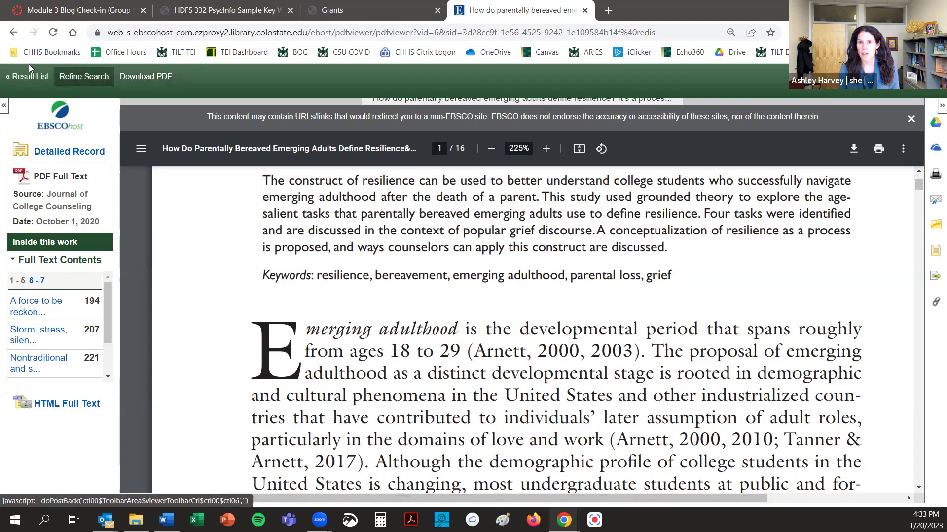
Step: Return to the result list, look up the "Double bereavement" article through FindIt CSU, and open its PDF from the library record
left_click(28, 77)
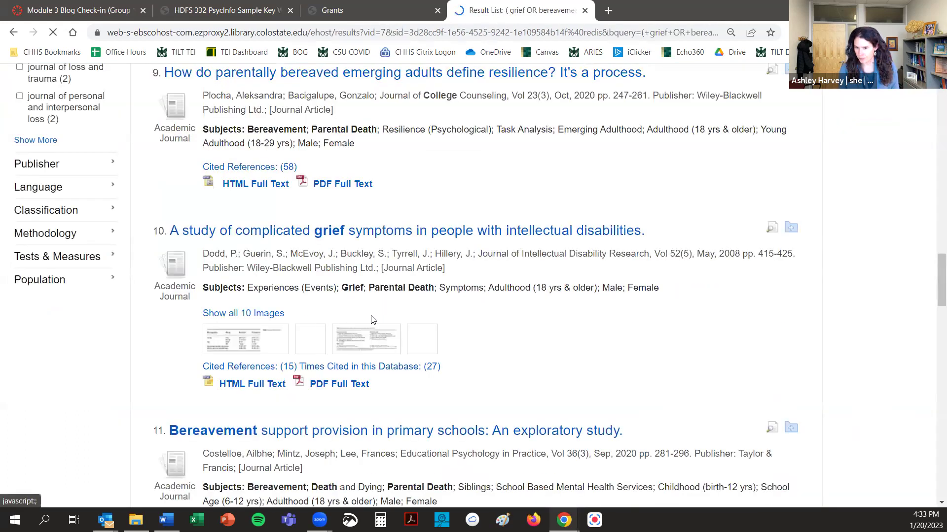
scroll(421, 277, "down", 1)
scroll(421, 277, "down", 4)
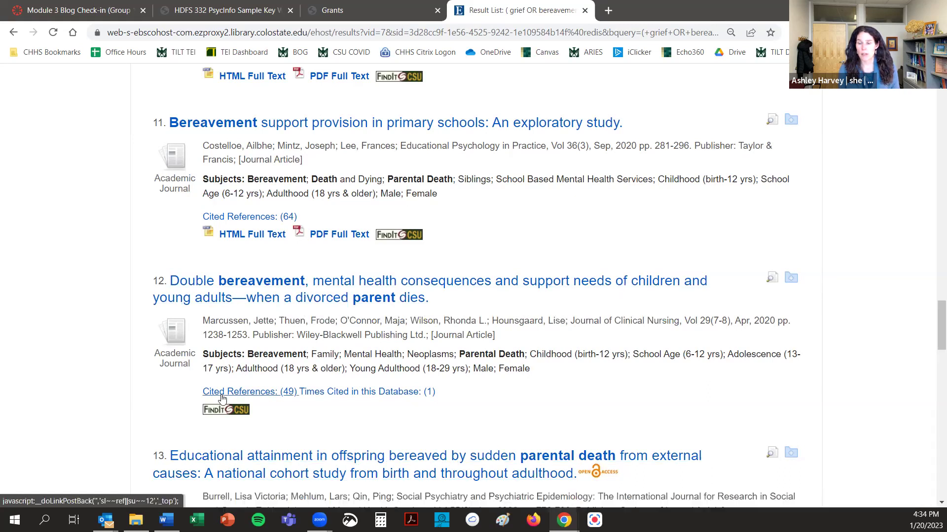
left_click(226, 411)
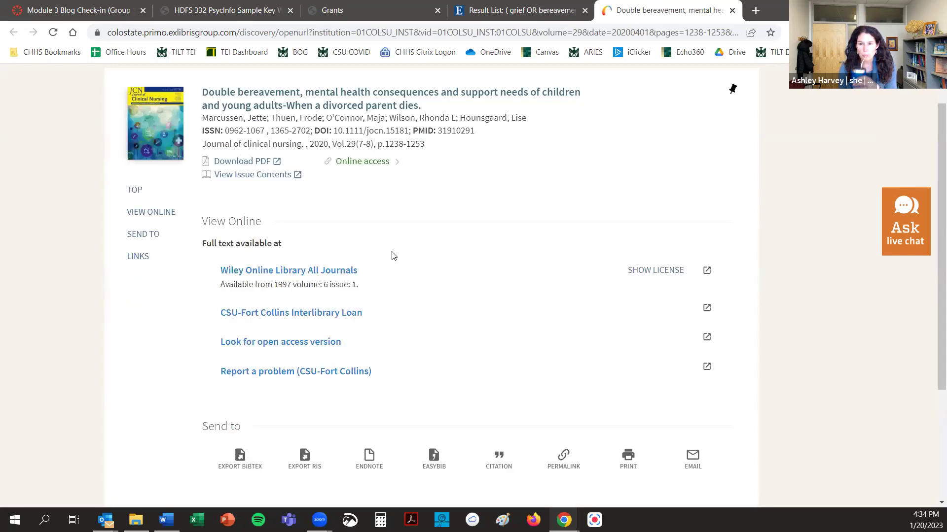
left_click(245, 163)
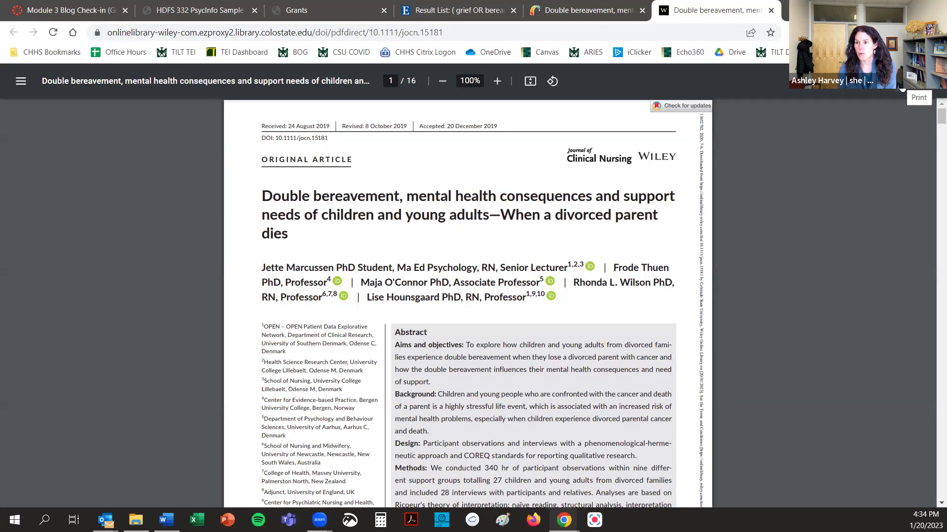
Step: Go back to the library record and view the article's full-text page at Wiley Online Library All Journals
left_click(603, 12)
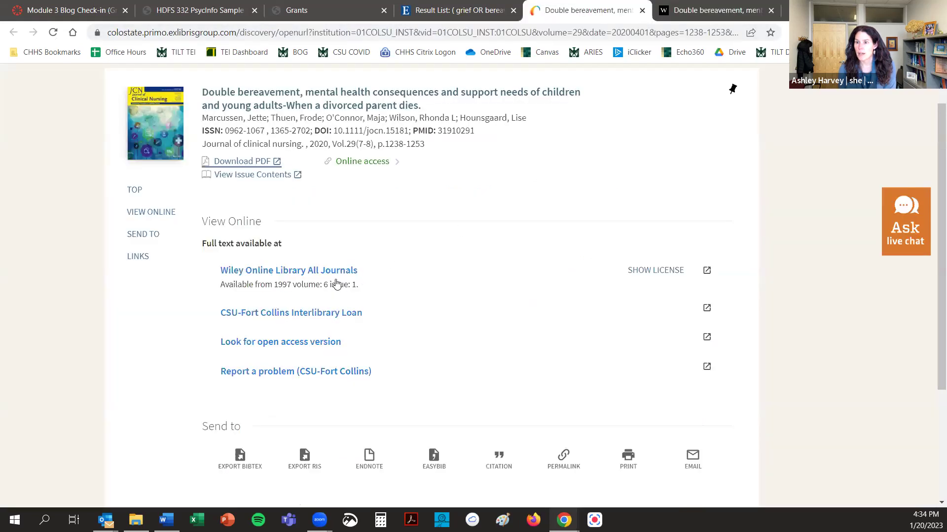
left_click(294, 274)
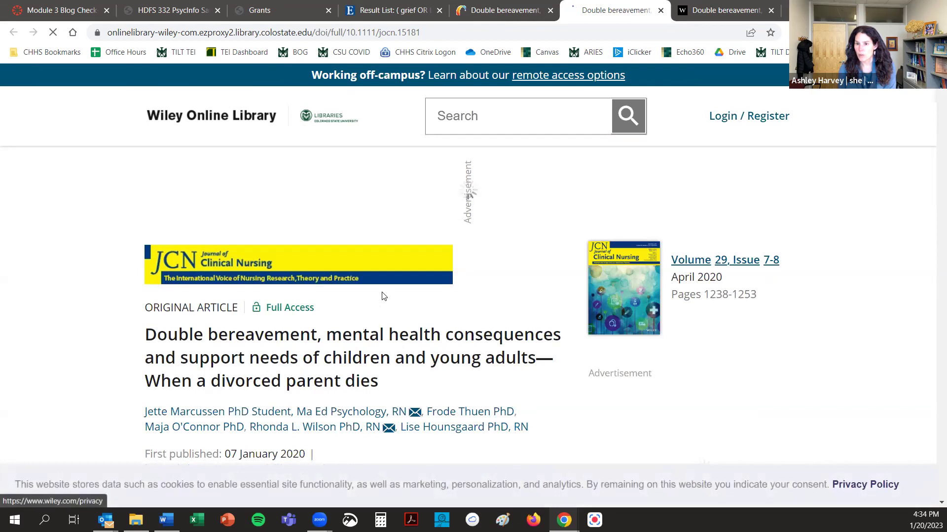
scroll(478, 285, "down", 1)
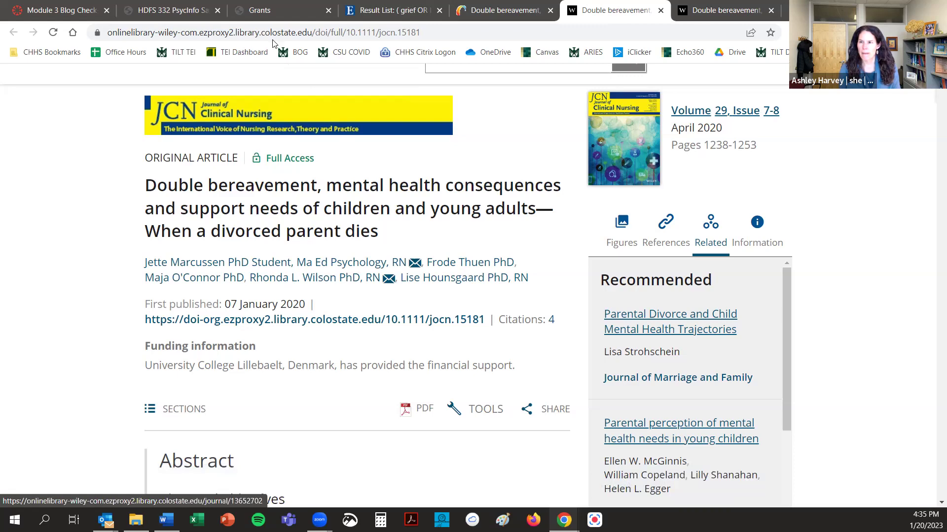
Step: Return to the PsycInfo result list, remove "college" from the third search row, and clear all remaining search terms
left_click(349, 14)
scroll(358, 180, "up", 15)
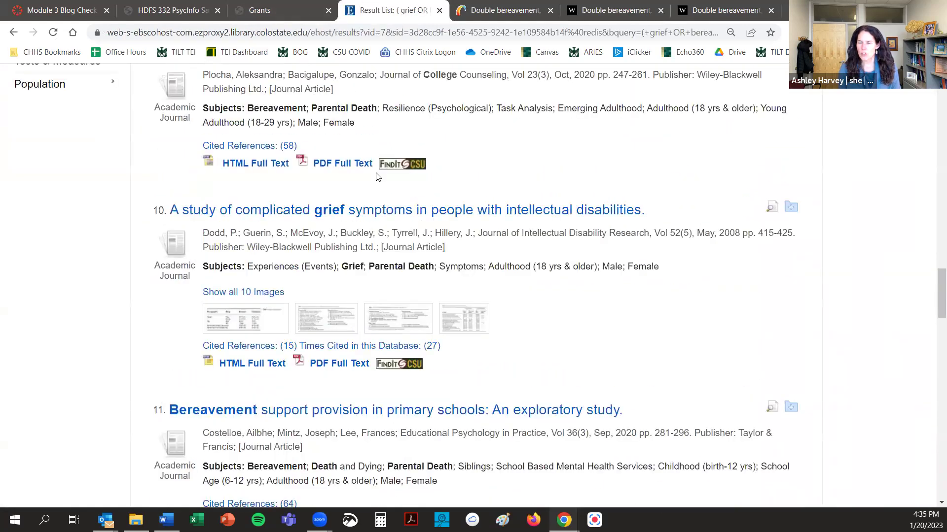
scroll(359, 180, "up", 20)
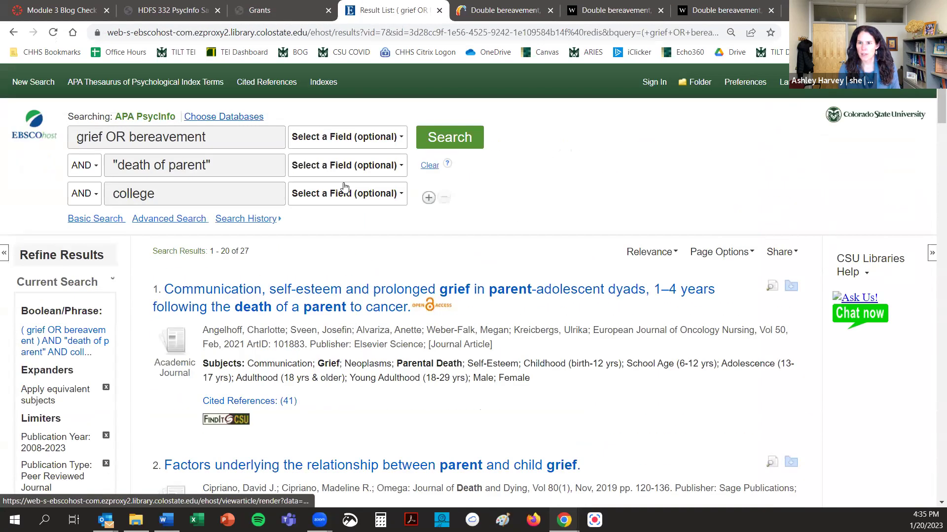
left_click_drag(204, 198, 80, 191)
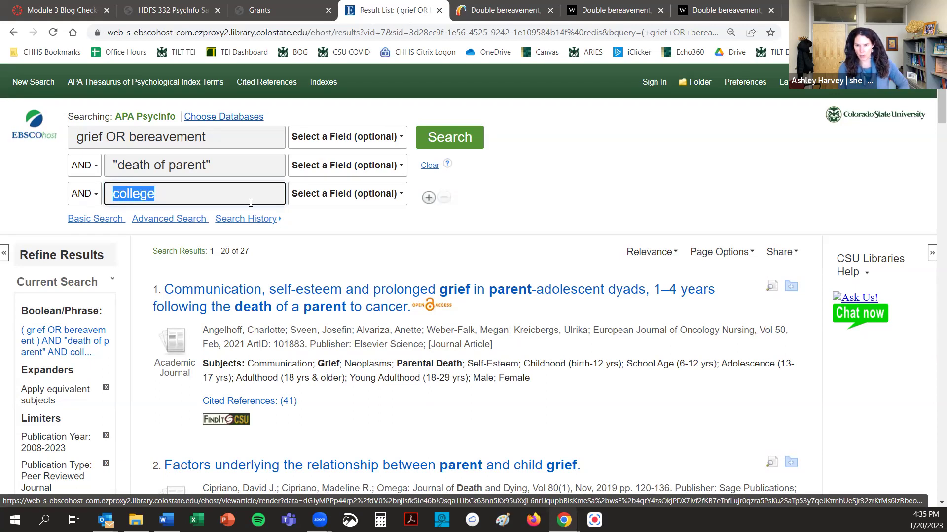
key("BackSpace")
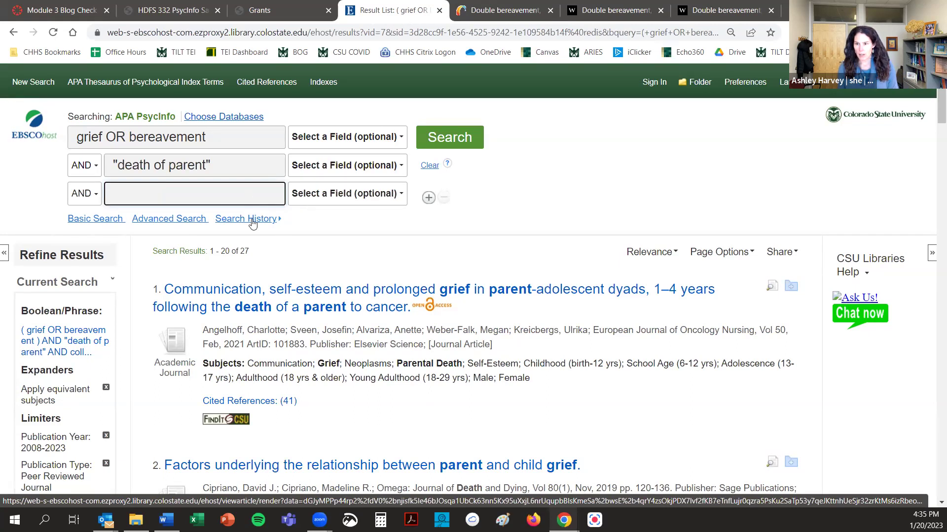
left_click(426, 168)
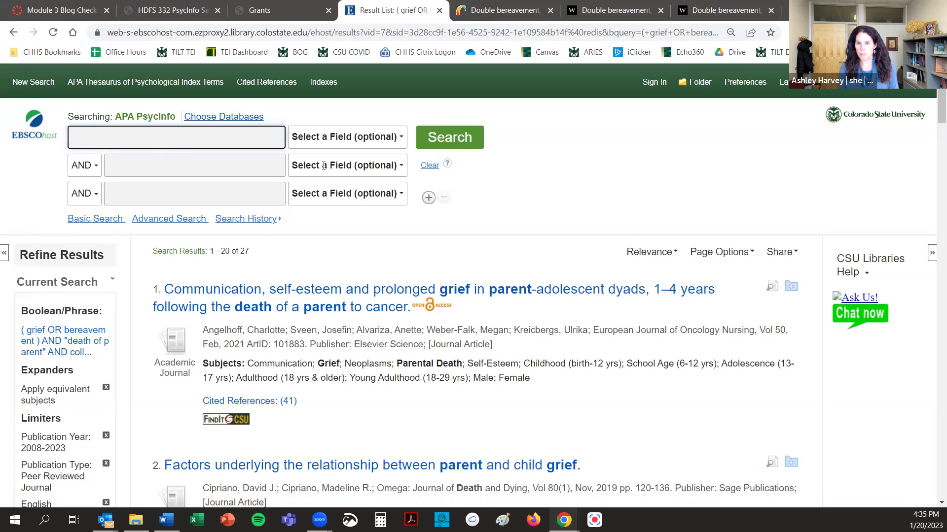
Step: Search for grief OR bereavement combined with "death of parent" in the second row, leaving the third row empty
left_click(161, 146)
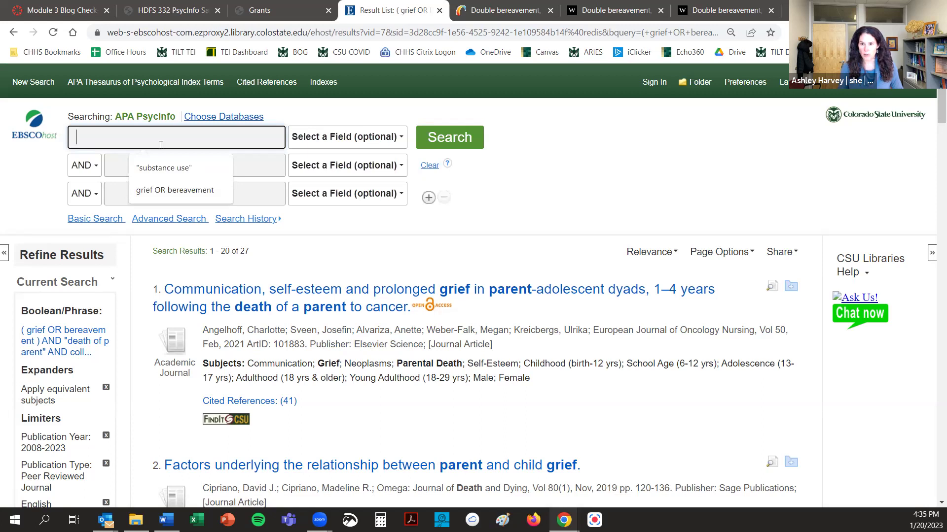
left_click(170, 191)
left_click(146, 162)
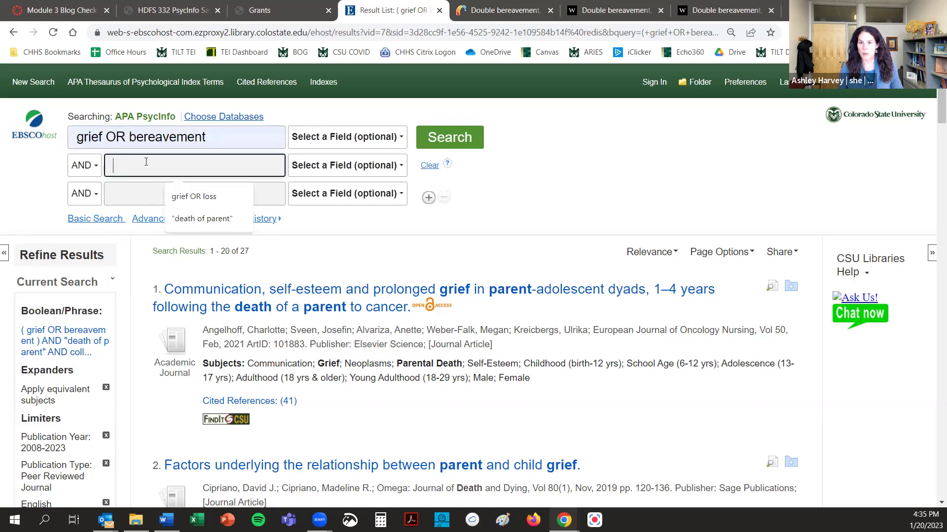
type("\"death of parent")
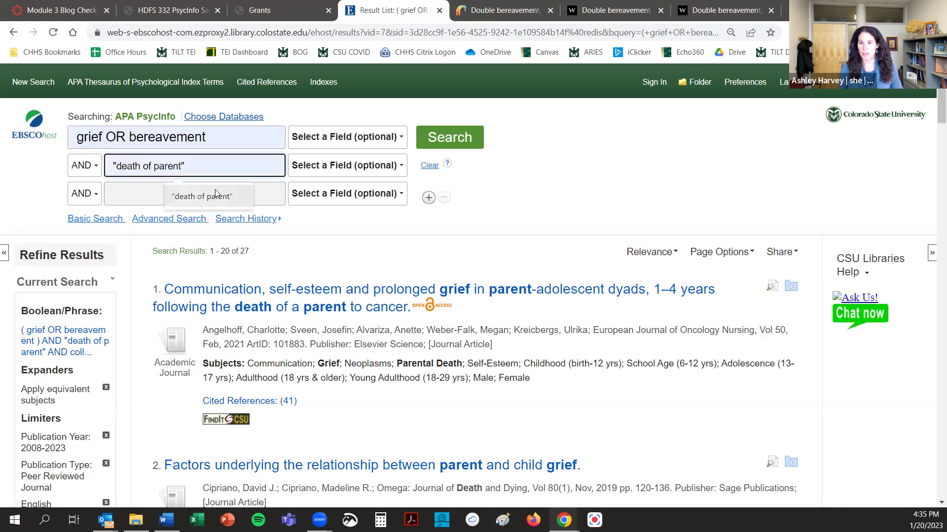
left_click(197, 196)
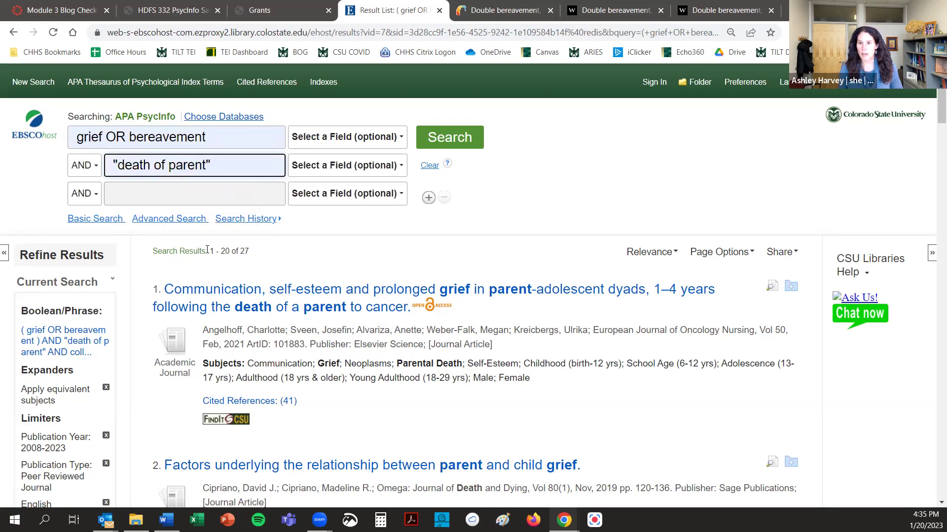
left_click(432, 142)
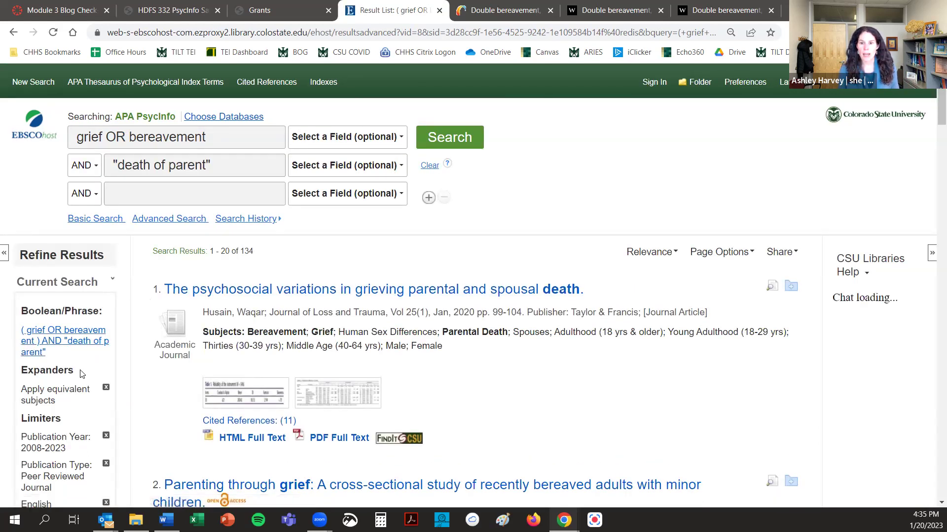
Step: Clear all expanders and limiters from the current search and set the publication date range to start in 2008
scroll(89, 312, "down", 4)
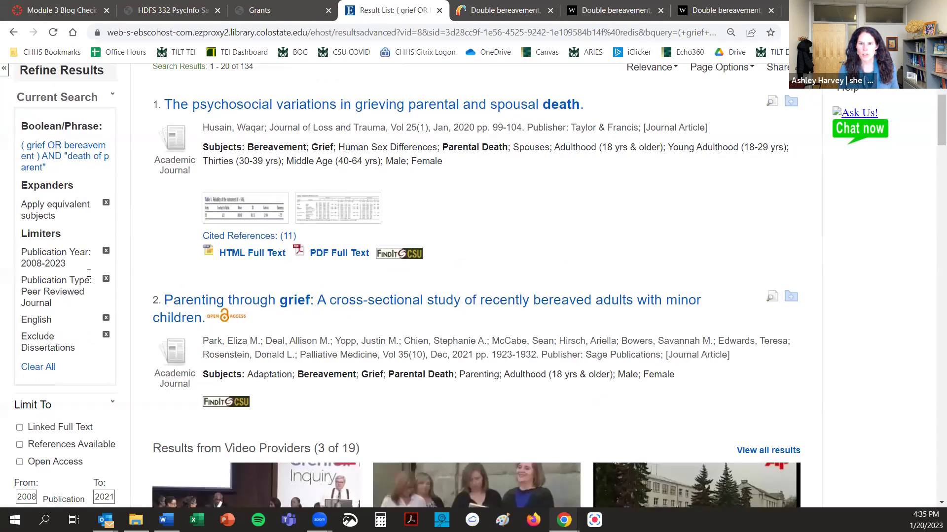
left_click(39, 370)
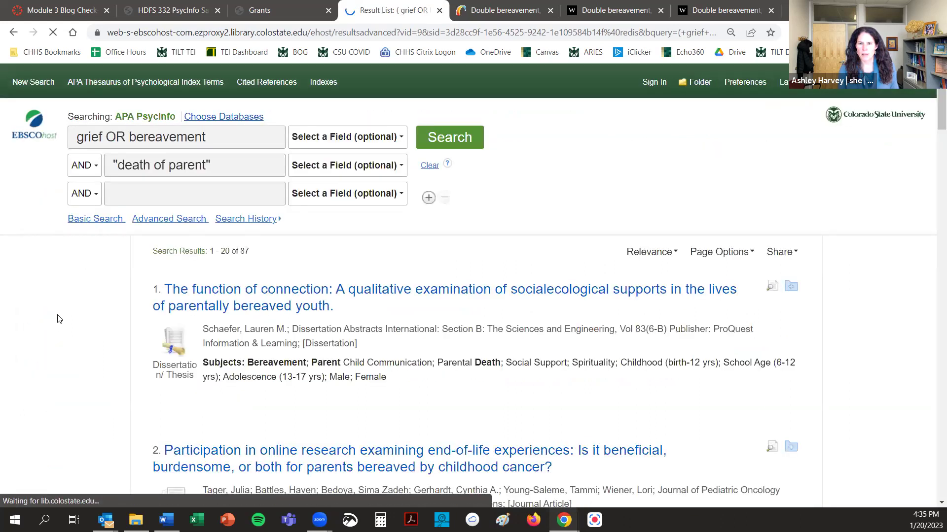
scroll(59, 296, "down", 1)
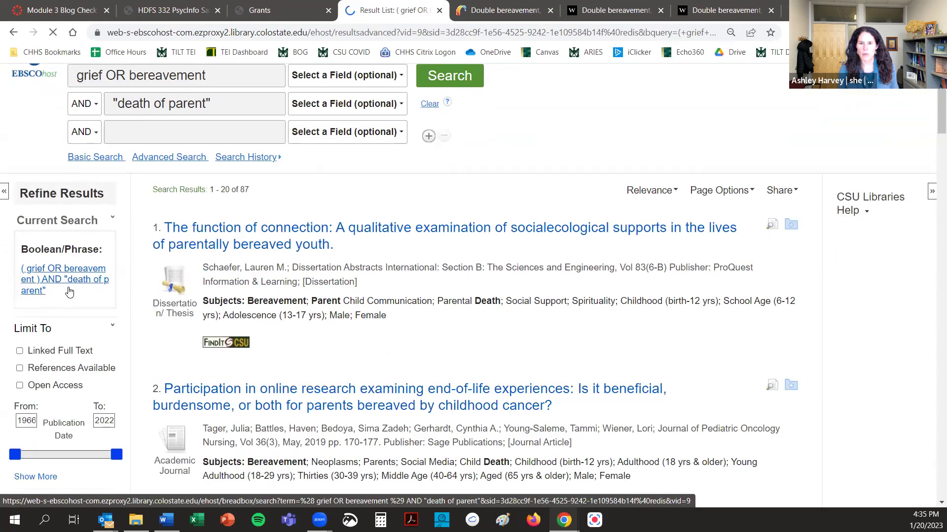
scroll(69, 292, "down", 3)
double_click(21, 234)
type("2008")
key("Return")
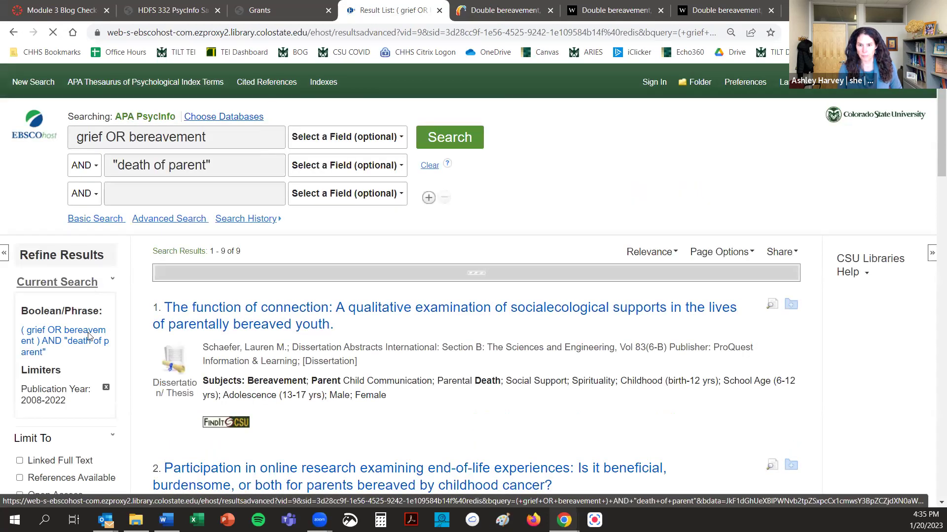
Step: Limit the results to the Academic Journals source type
scroll(67, 386, "down", 4)
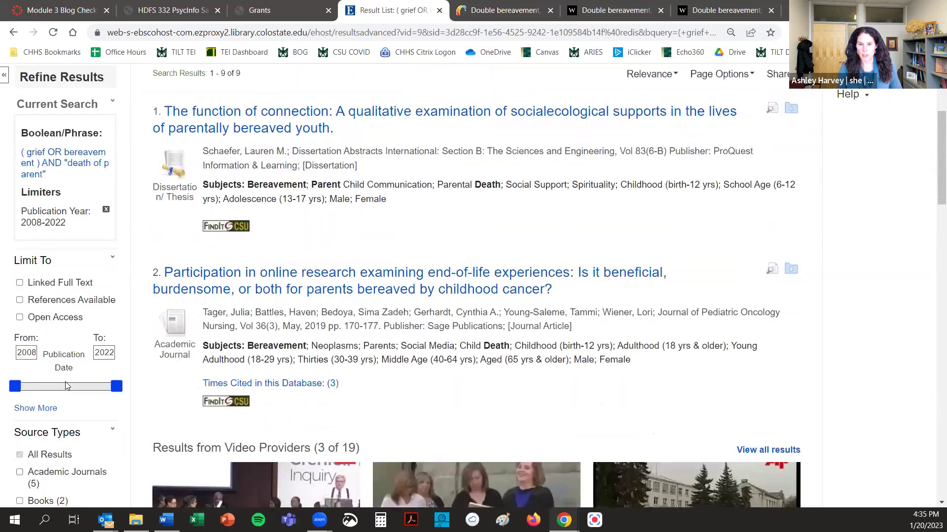
scroll(68, 386, "down", 2)
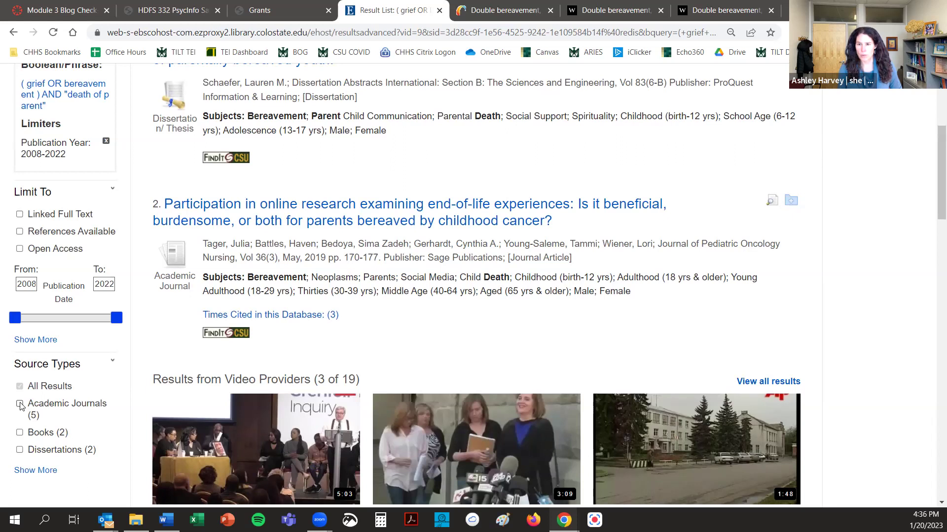
scroll(355, 330, "up", 5)
scroll(355, 331, "down", 5)
scroll(317, 316, "up", 5)
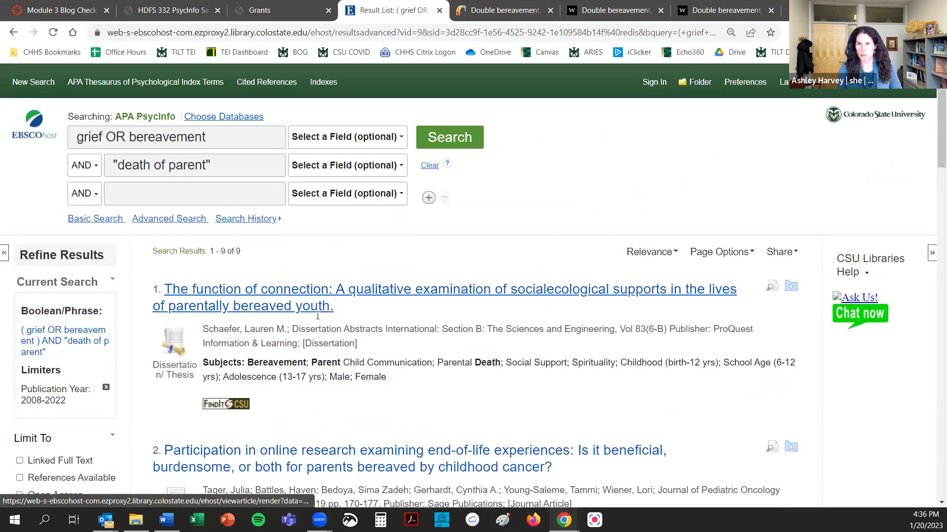
scroll(317, 315, "down", 5)
left_click(19, 404)
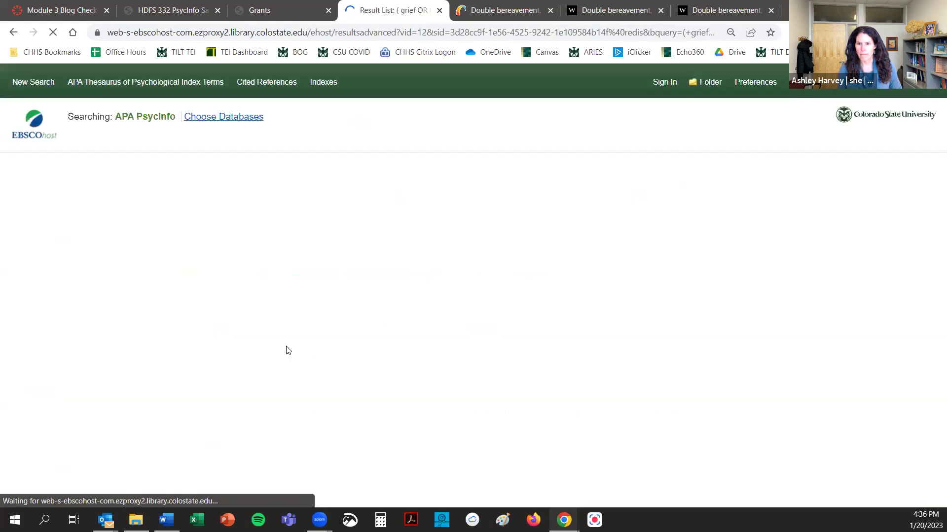
Step: Review the filtered journal articles' titles and subjects, and briefly open and close the full list of source types
scroll(430, 291, "down", 7)
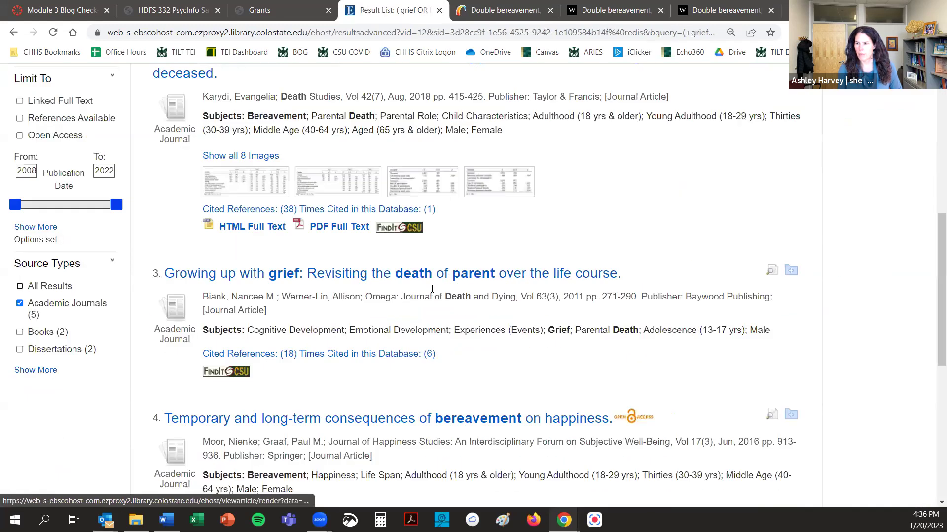
scroll(432, 288, "up", 5)
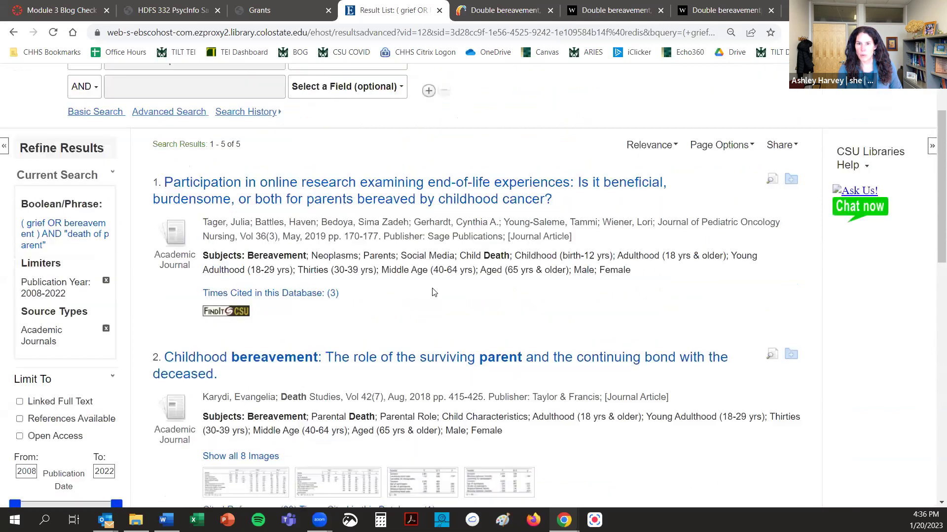
scroll(433, 292, "up", 1)
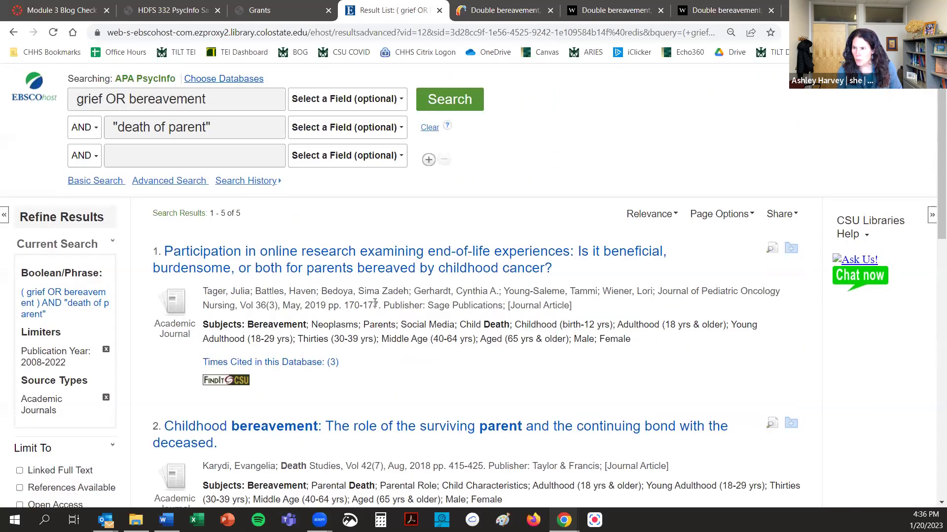
scroll(374, 303, "down", 1)
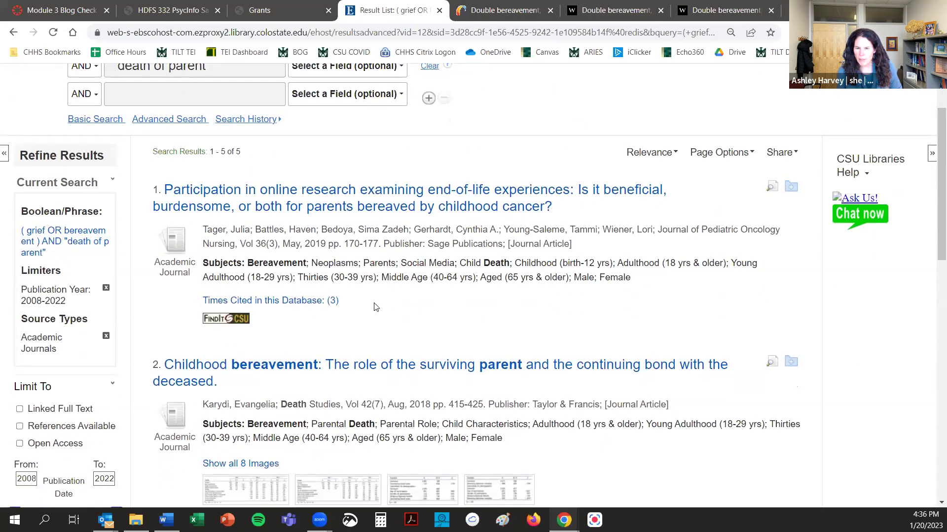
scroll(375, 306, "down", 1)
scroll(375, 307, "up", 2)
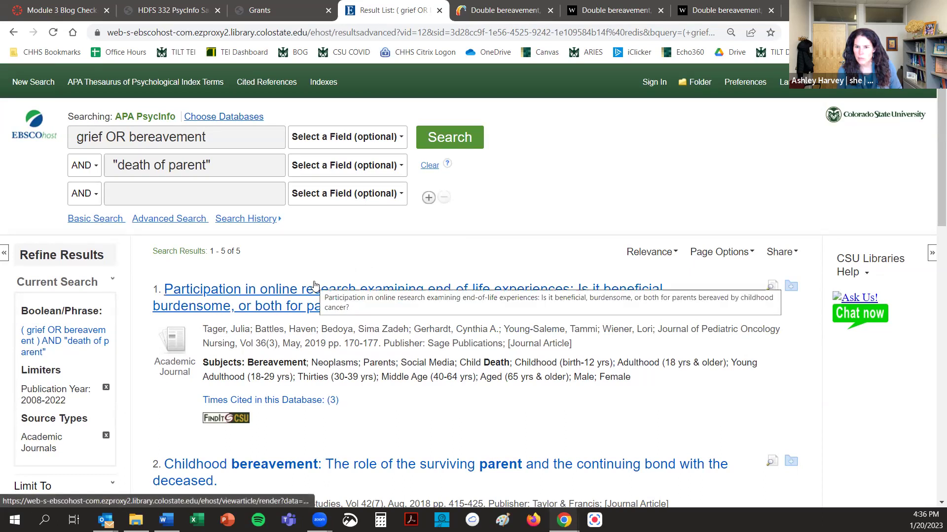
scroll(318, 284, "down", 2)
scroll(314, 282, "down", 6)
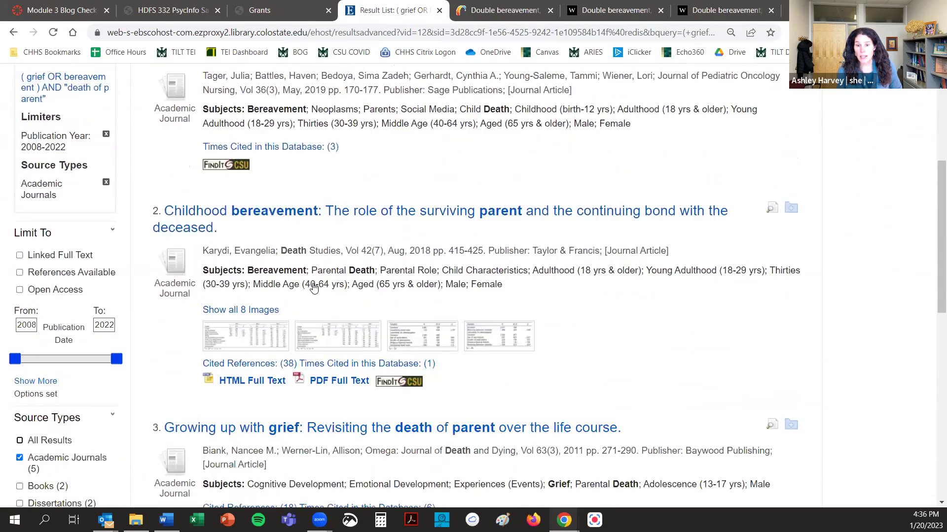
left_click(49, 347)
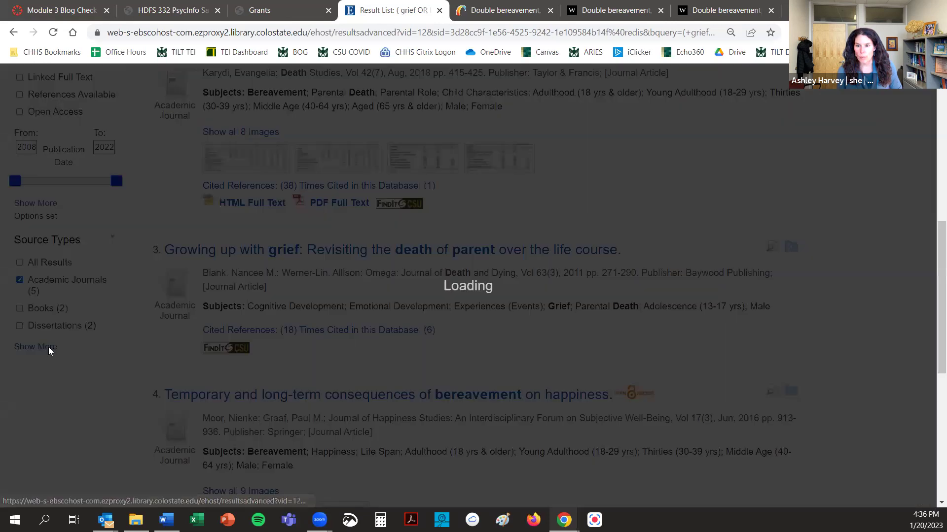
left_click(401, 378)
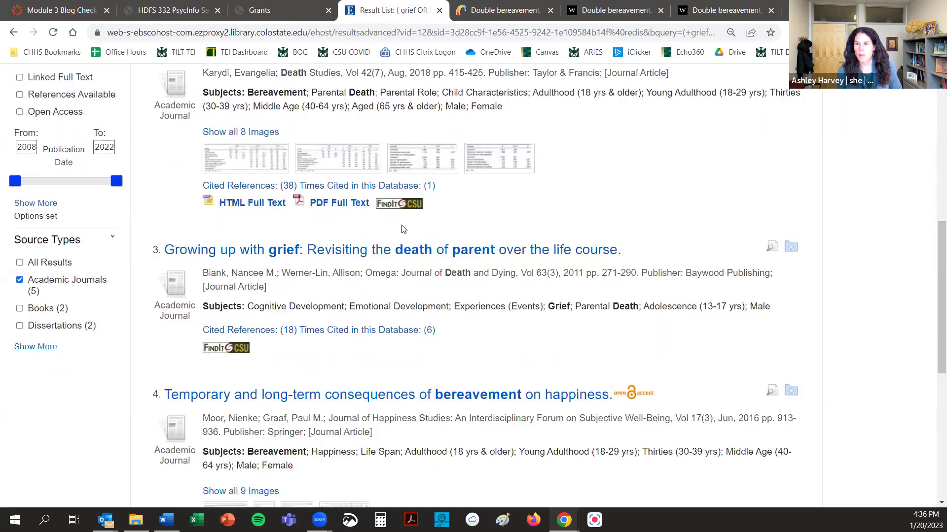
Step: Clear the search terms and remove the Academic Journals and 2008-2022 publication year limits from the current search
scroll(276, 131, "up", 9)
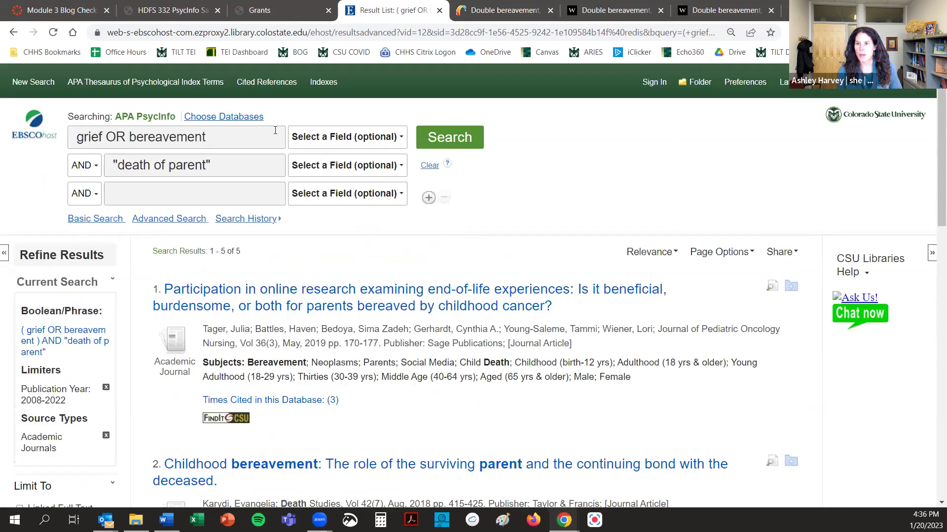
left_click(431, 166)
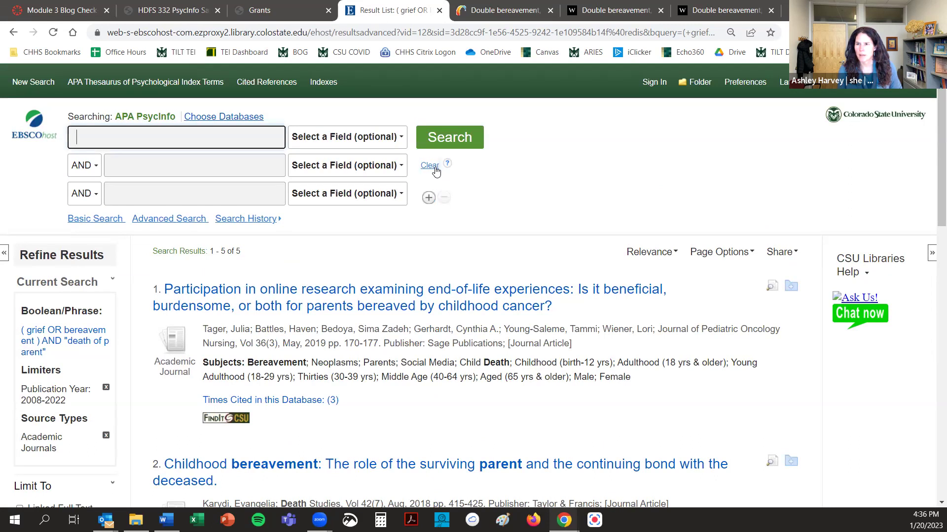
left_click(106, 436)
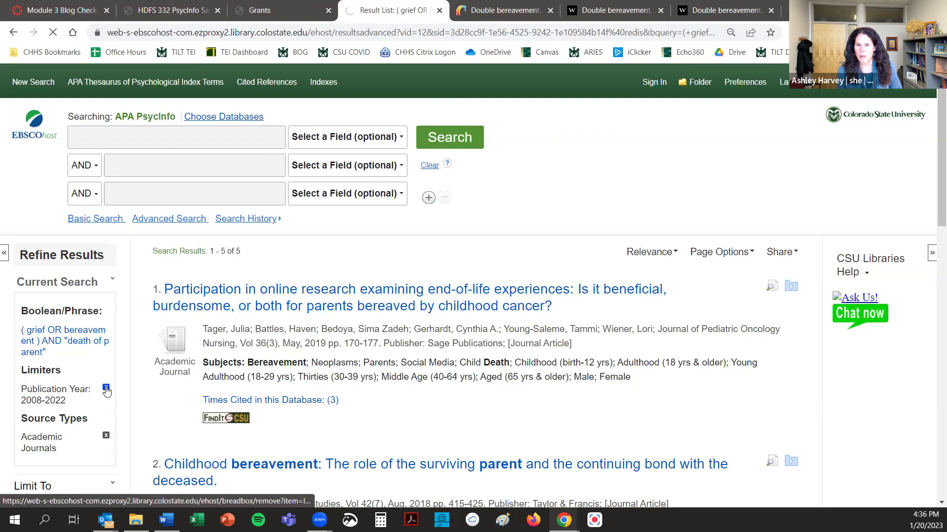
left_click(106, 389)
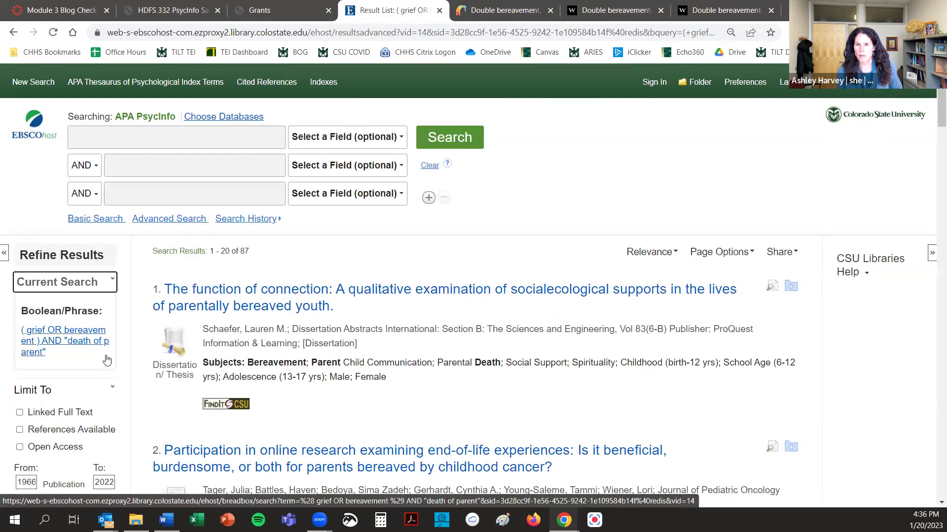
Step: Run a new search for grief OR bereavement combined by AND with the truncated term parent*
left_click(124, 134)
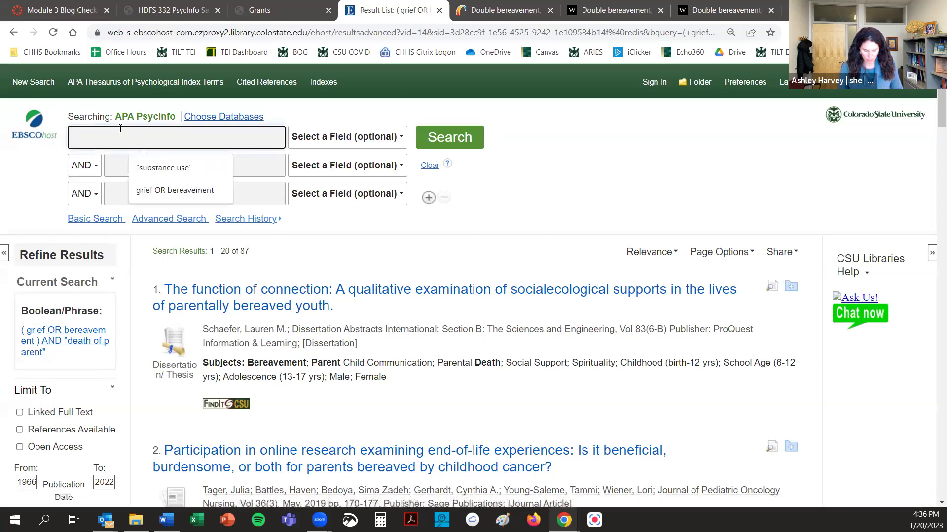
type("grei")
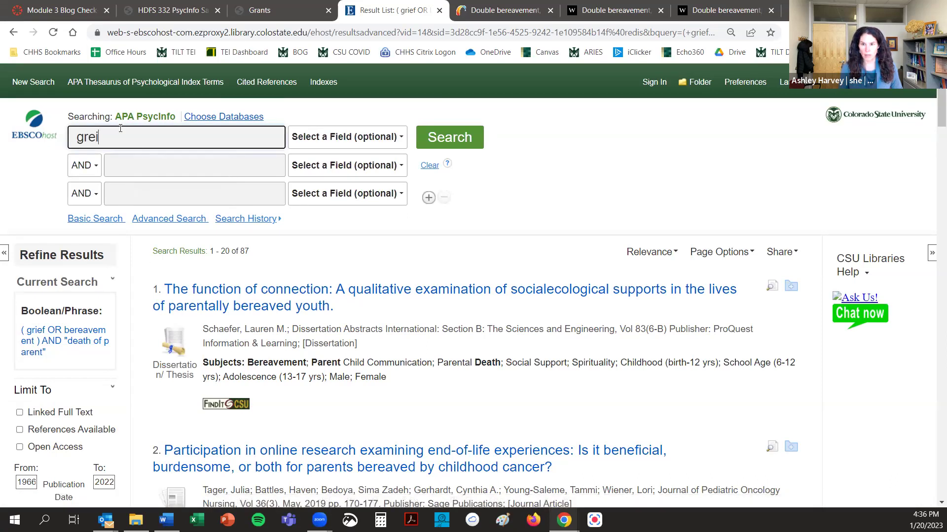
type("f")
key("BackSpace")
key("BackSpace")
key("BackSpace")
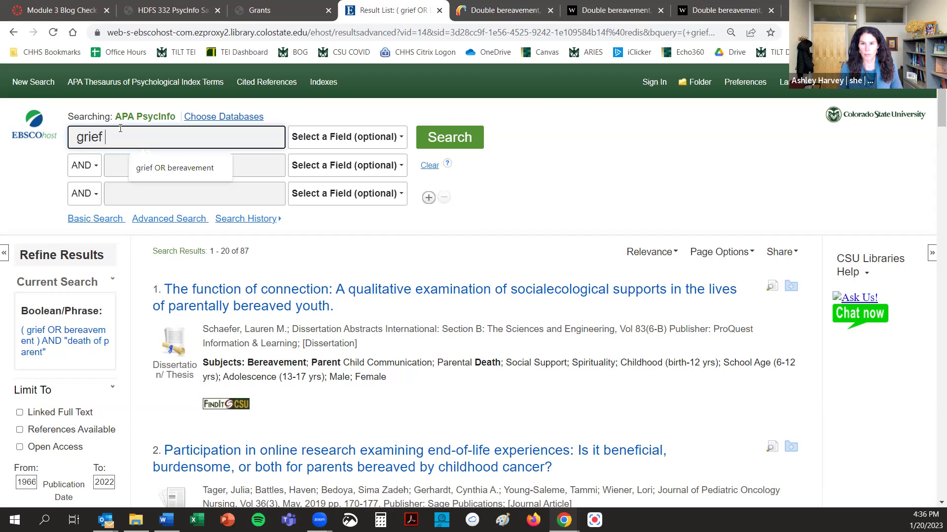
type("ief or")
left_click(174, 168)
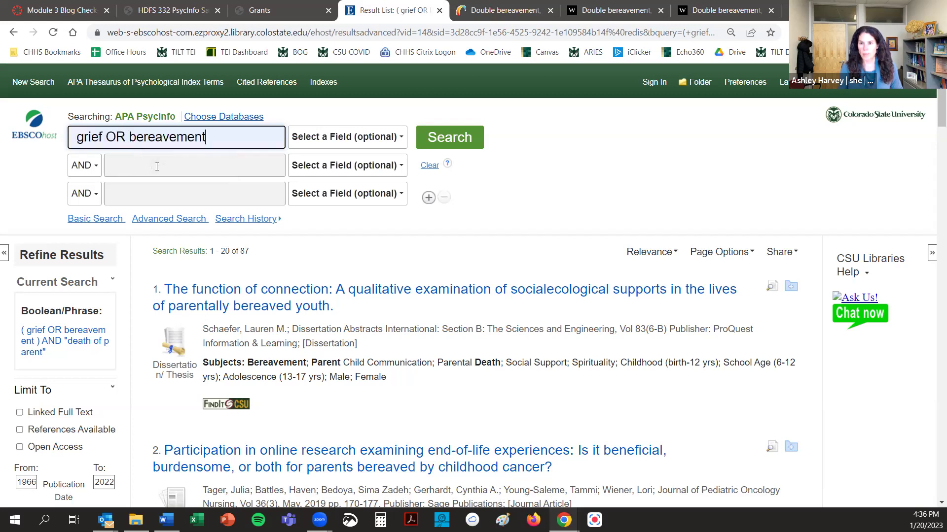
left_click(157, 167)
type("parent*")
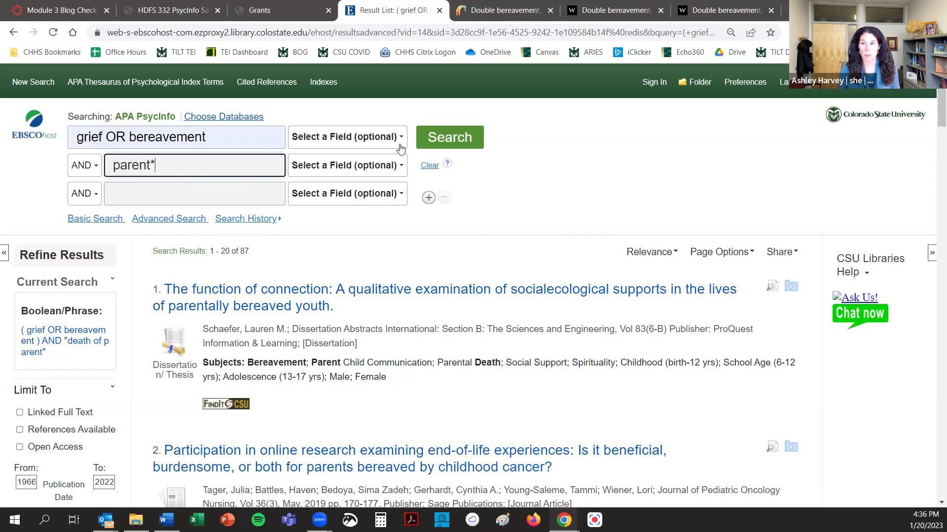
left_click(429, 143)
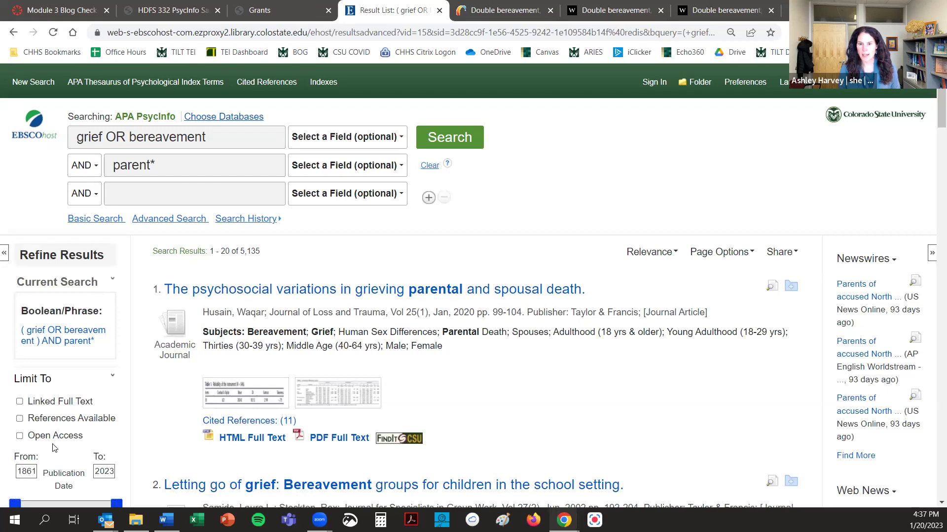
Step: Limit the results to publication dates starting in 2008 and to the Academic Journals source type
left_click_drag(20, 472, 43, 472)
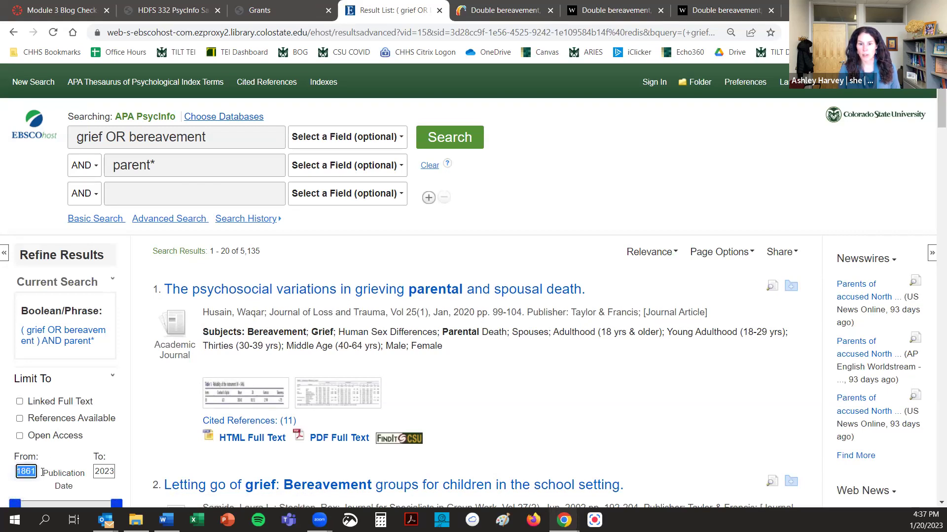
type("2008")
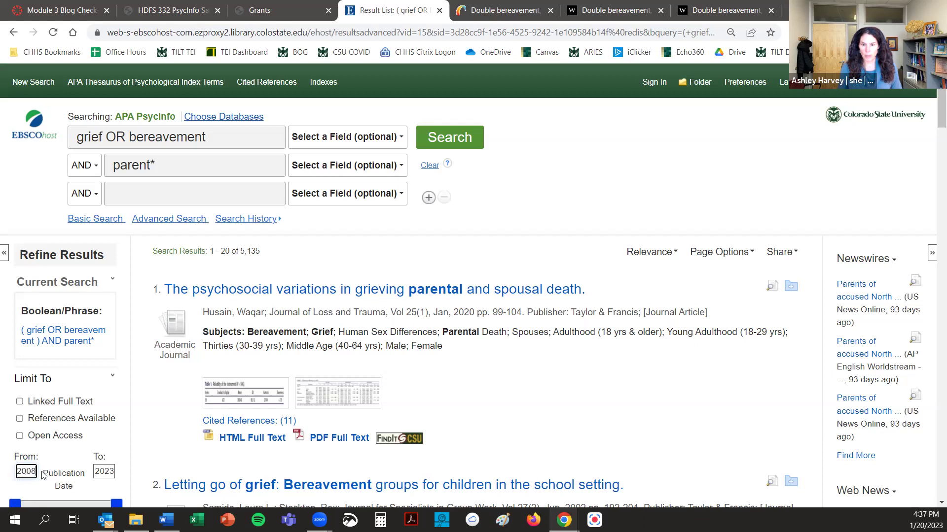
left_click(120, 437)
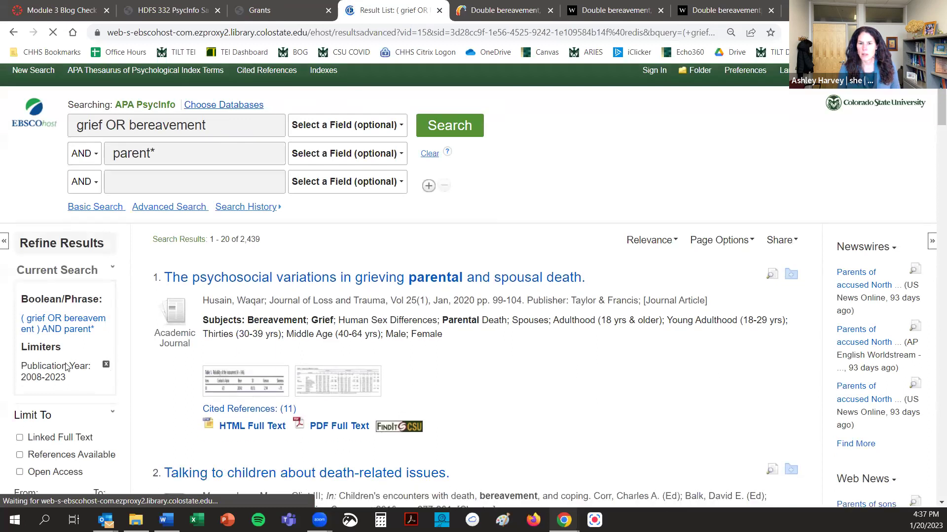
scroll(67, 368, "down", 5)
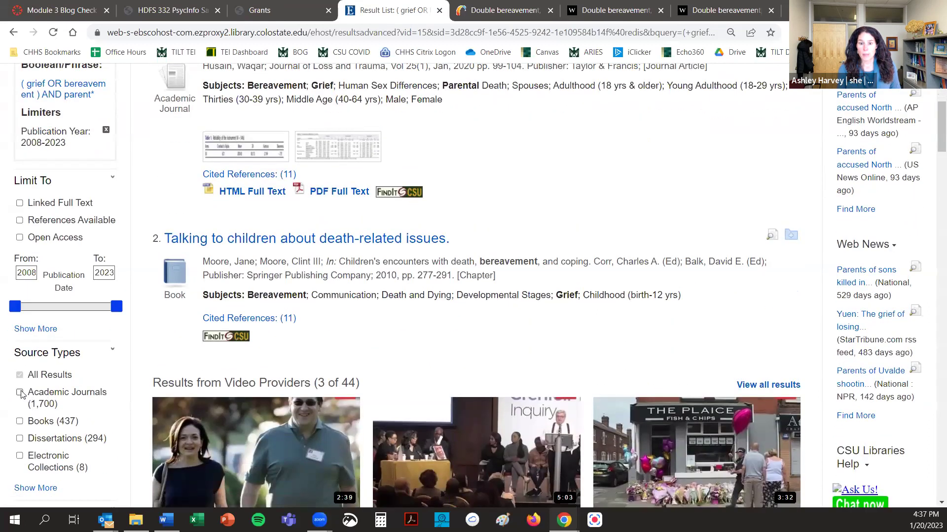
left_click(20, 393)
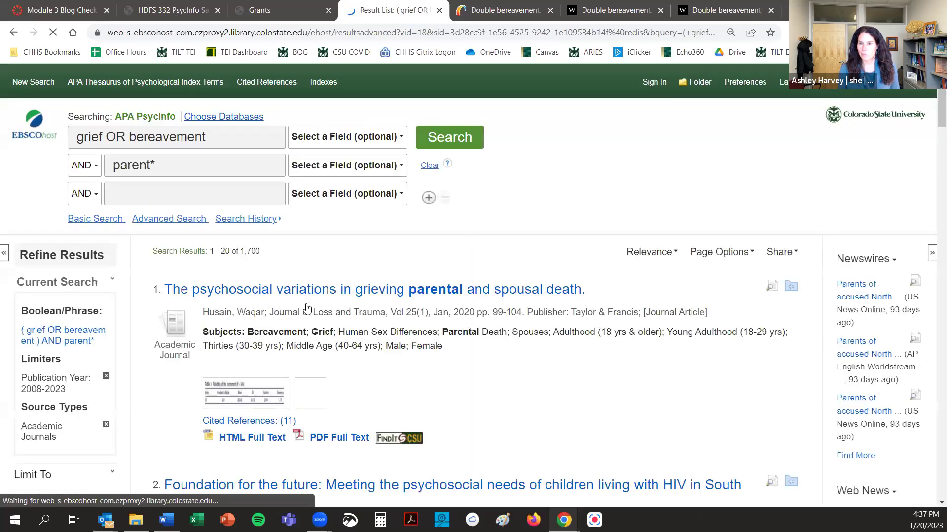
Step: Examine the full list of subject filters for the journal results and close it without selecting any
scroll(100, 352, "down", 10)
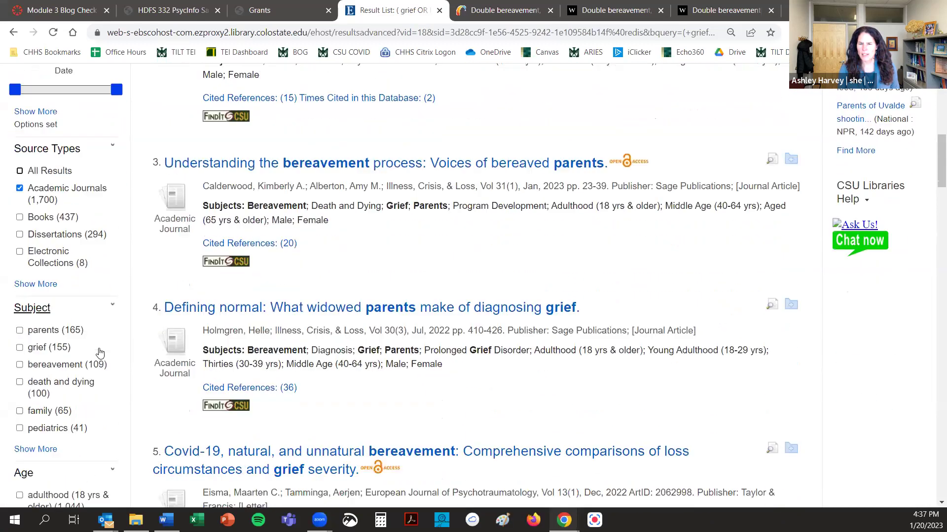
scroll(99, 353, "down", 1)
left_click(23, 380)
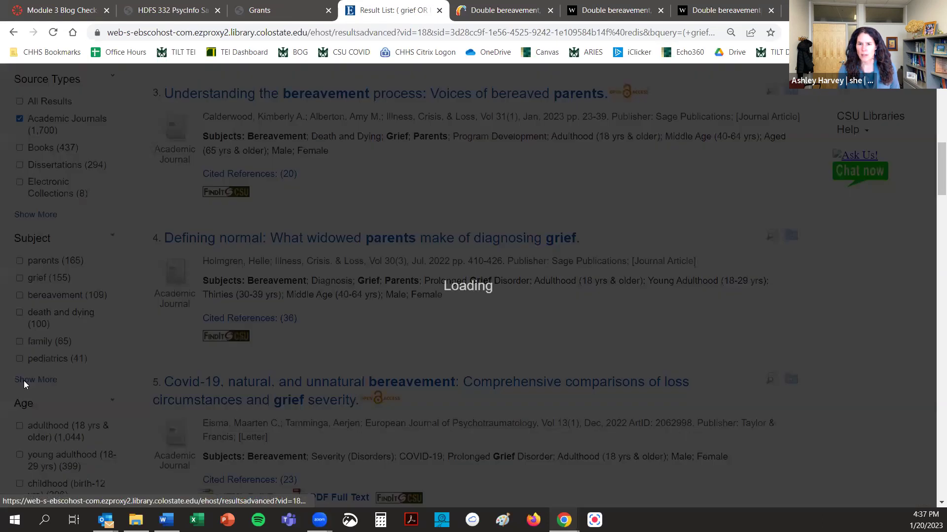
scroll(417, 258, "down", 3)
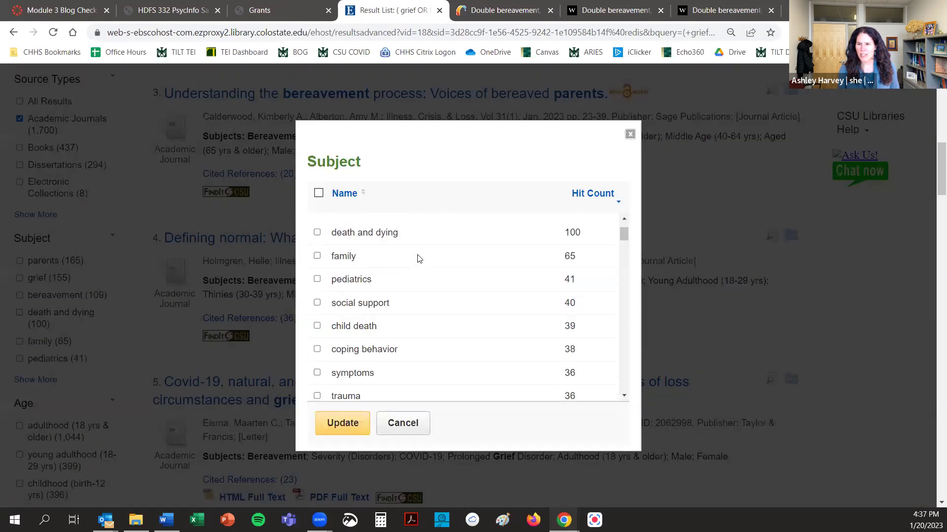
scroll(418, 259, "down", 1)
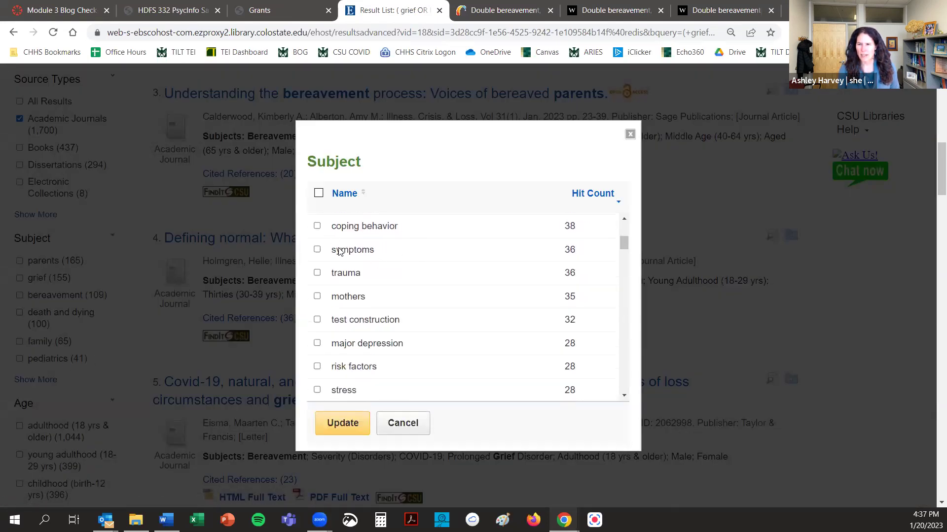
scroll(339, 253, "up", 1)
scroll(341, 274, "down", 1)
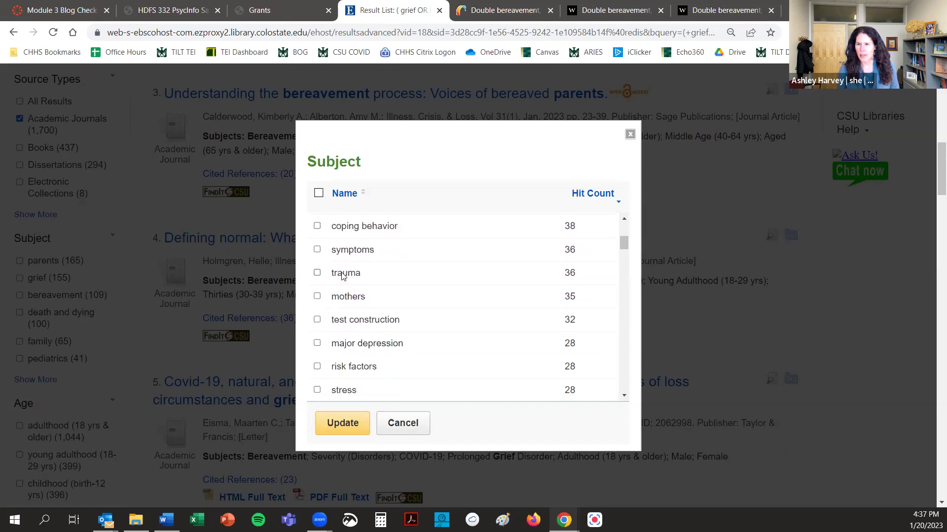
scroll(385, 278, "down", 1)
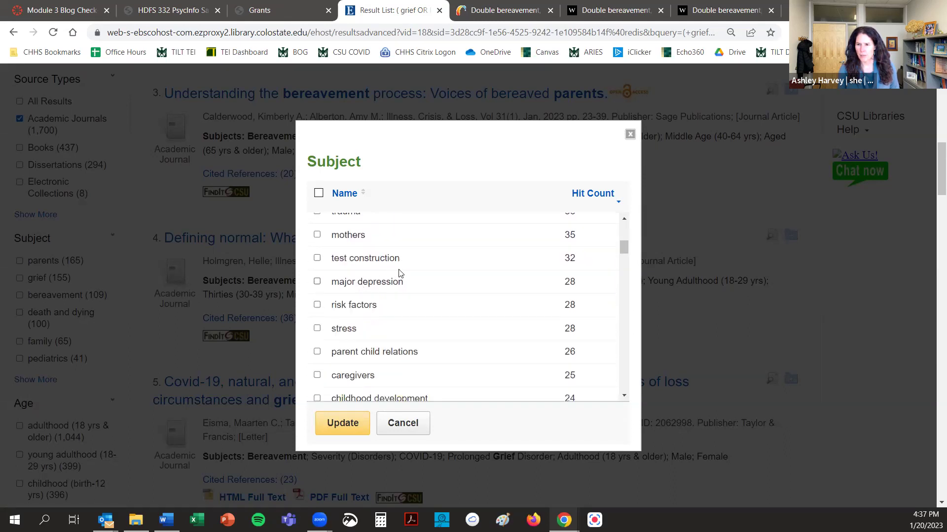
scroll(400, 275, "down", 1)
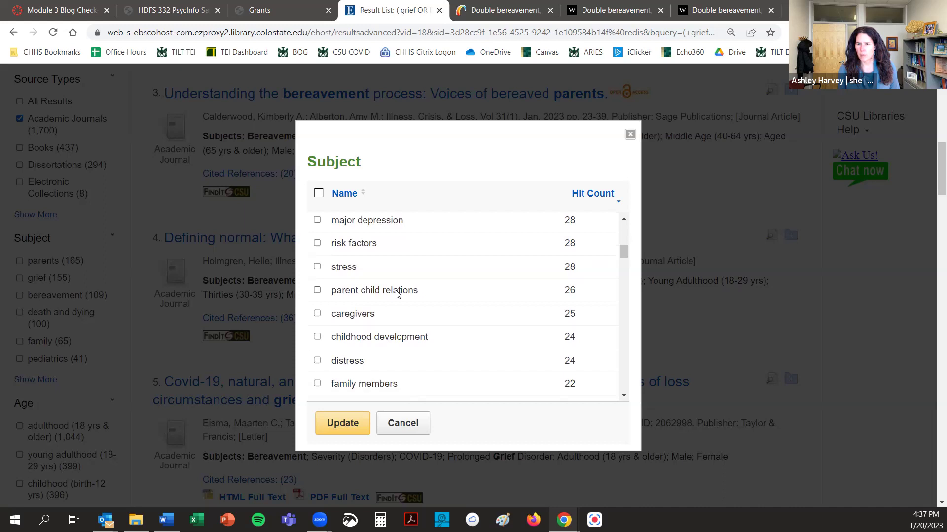
scroll(397, 295, "down", 1)
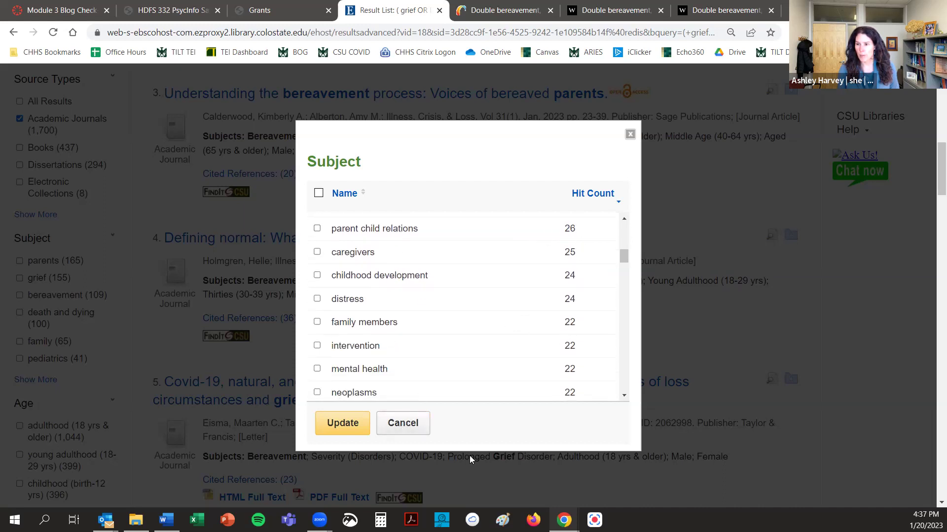
left_click(403, 423)
Step: Limit the results to the young adulthood (18-29 yrs) age group
scroll(82, 338, "down", 1)
scroll(81, 338, "down", 1)
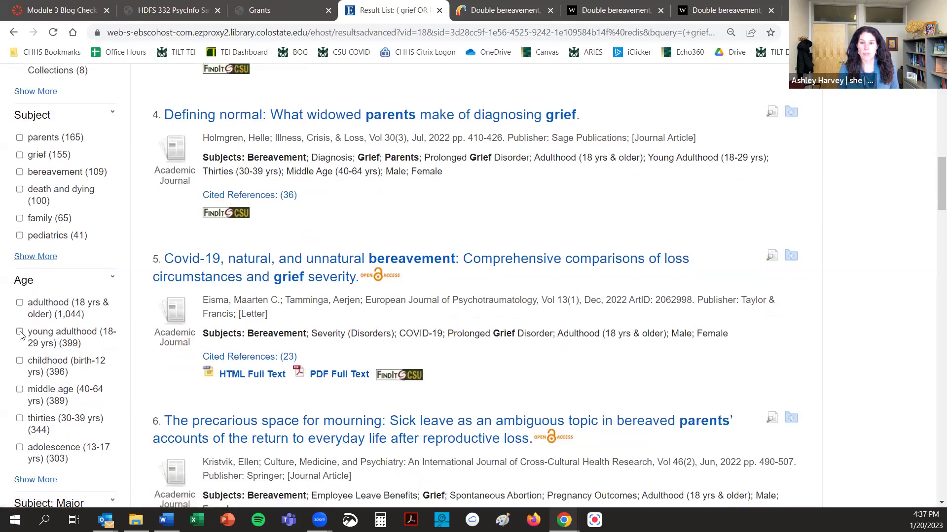
left_click(20, 333)
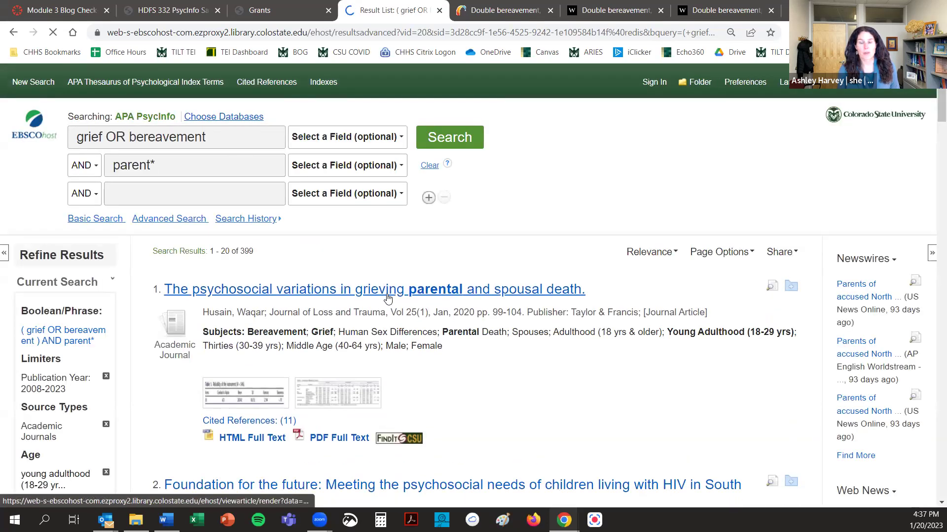
Step: Review the young adulthood results and the available age, major heading, publication and subject filters
scroll(388, 297, "down", 12)
scroll(51, 311, "down", 6)
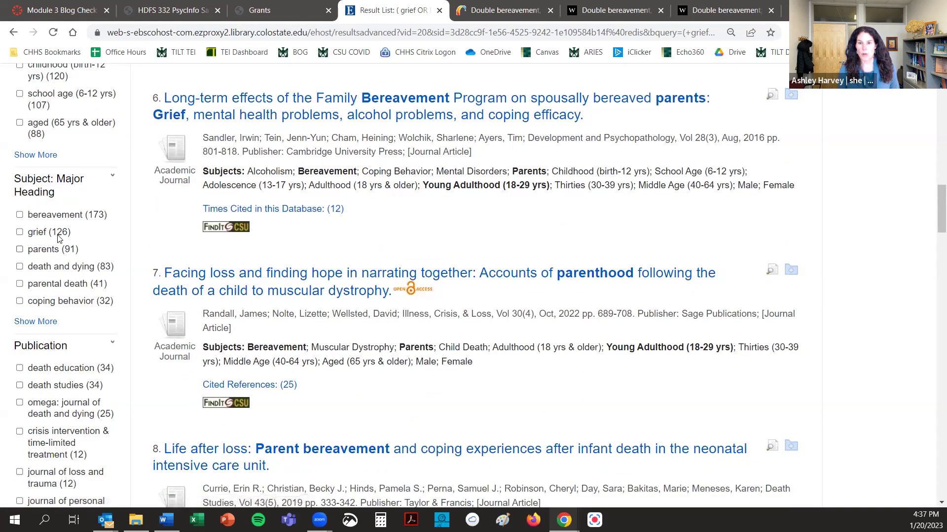
scroll(54, 282, "up", 1)
scroll(54, 283, "up", 6)
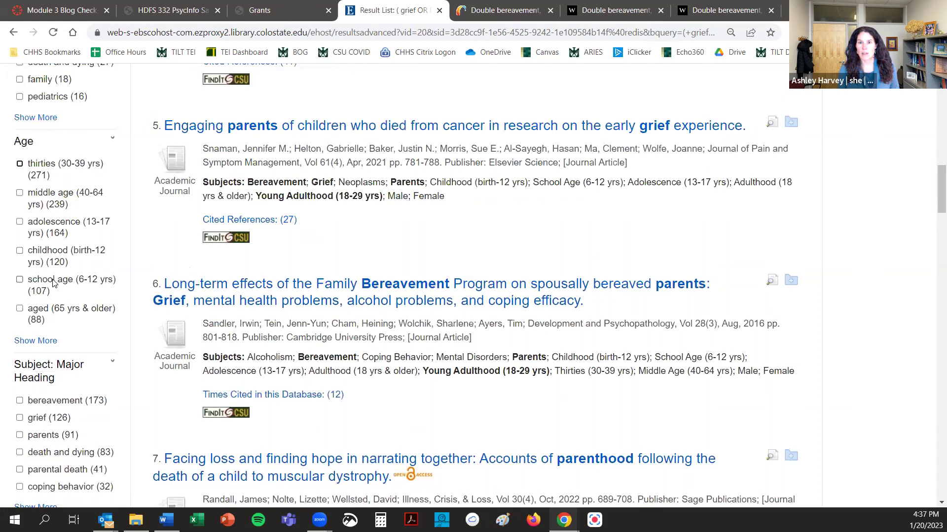
scroll(54, 282, "down", 2)
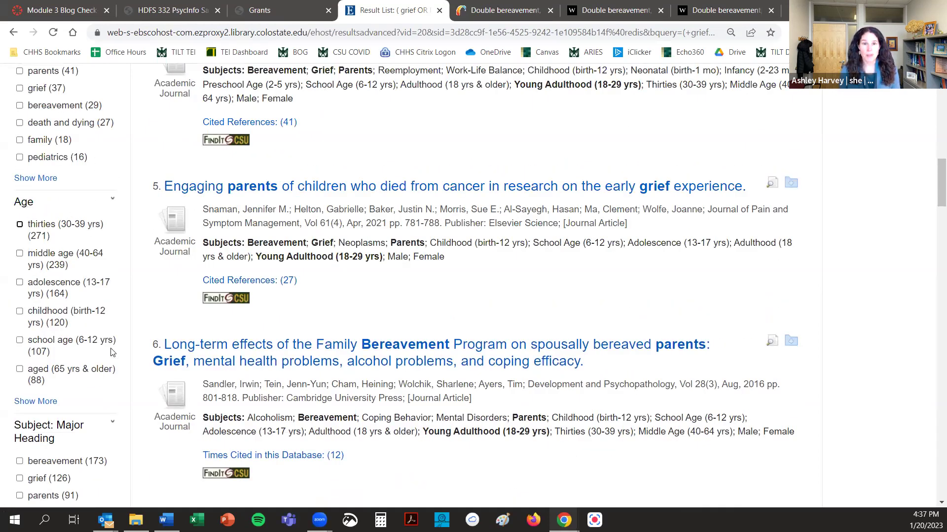
scroll(441, 268, "up", 11)
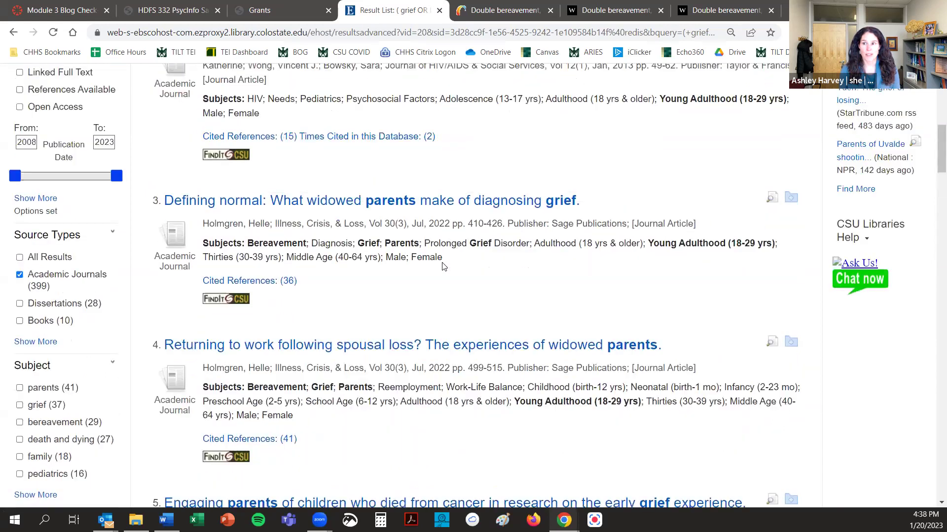
scroll(442, 267, "up", 5)
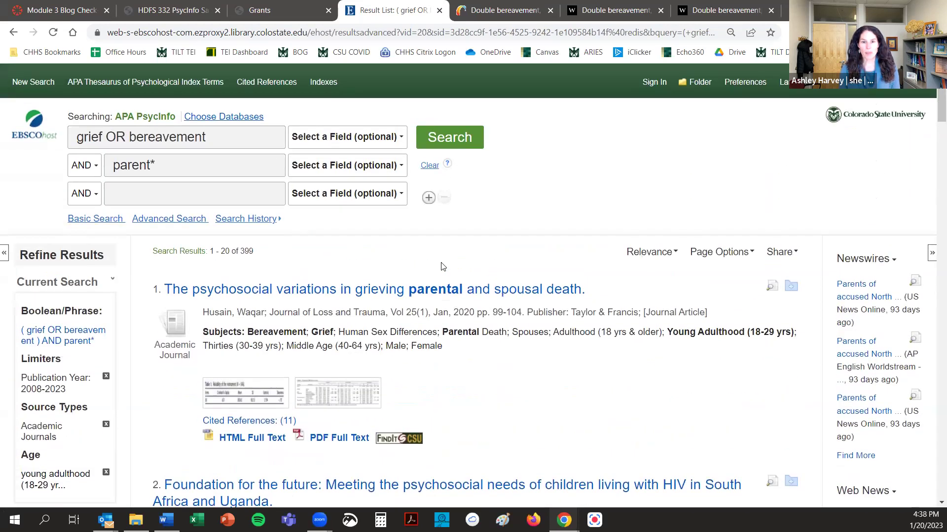